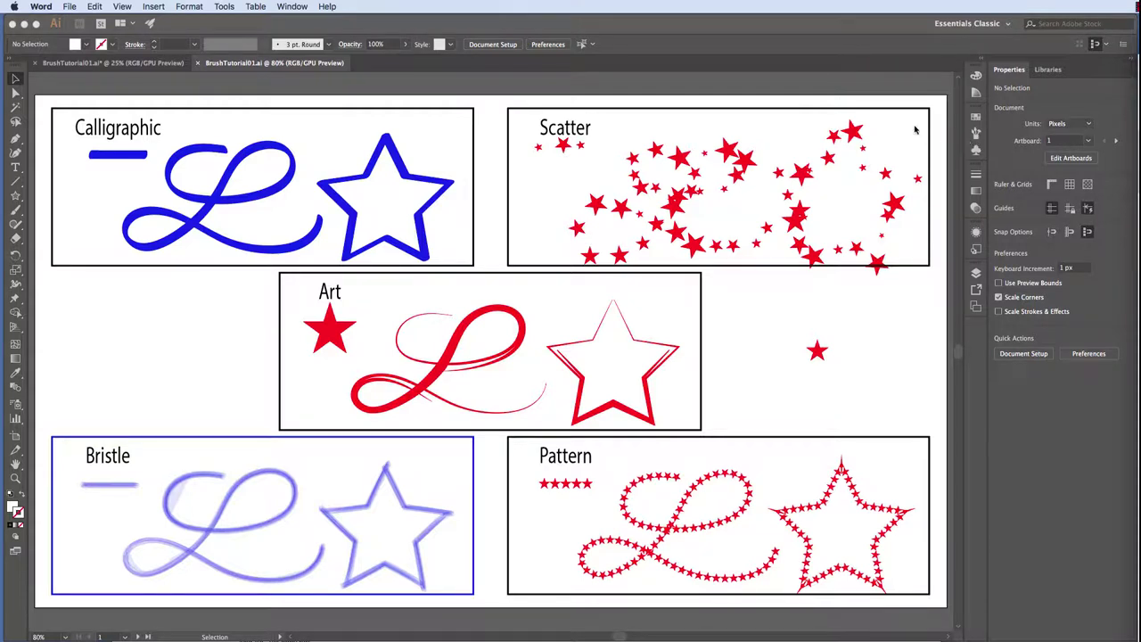
Bring the BrushTutorial01.ai document to the front and open the Window menu.
click(882, 119)
click(325, 6)
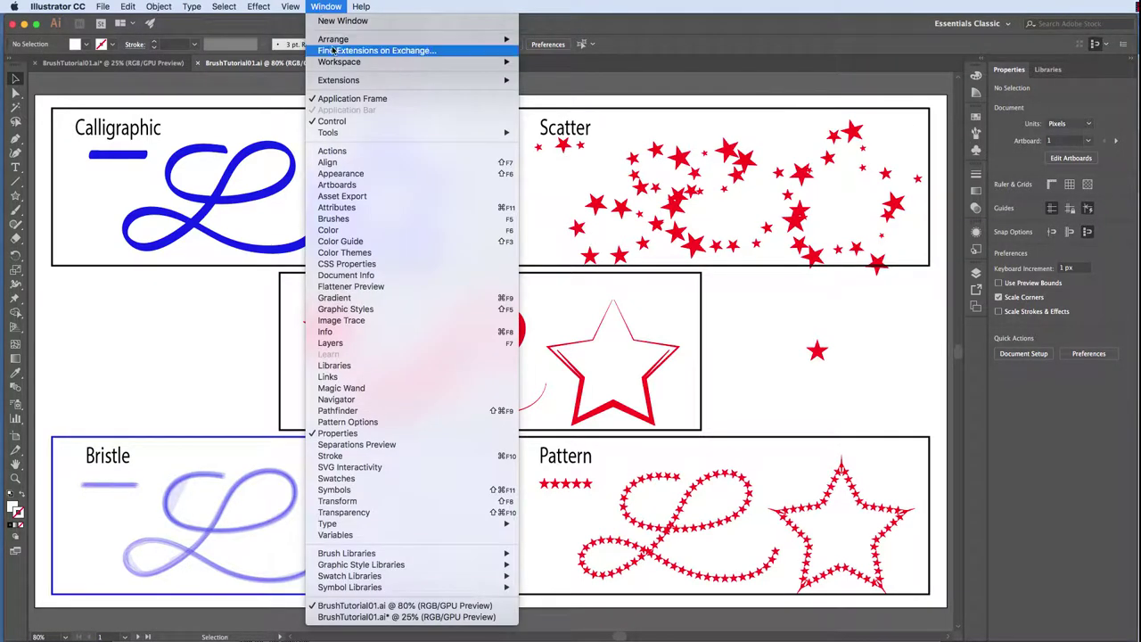
Show the Brushes panel, glancing at the Swatches and Symbols panels before returning.
click(348, 221)
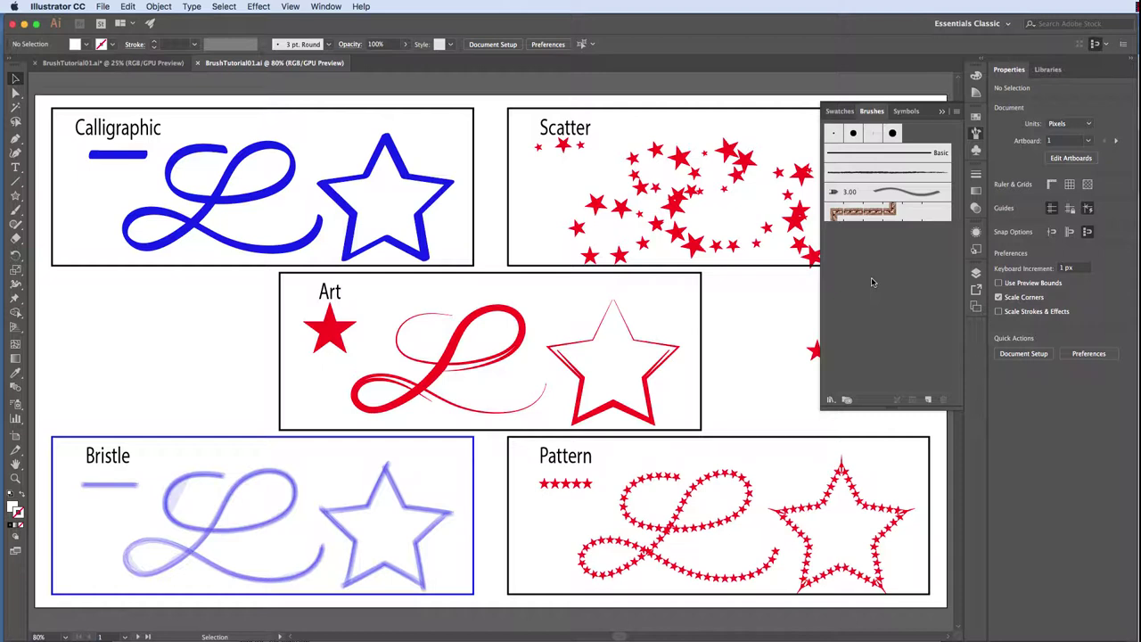
click(839, 111)
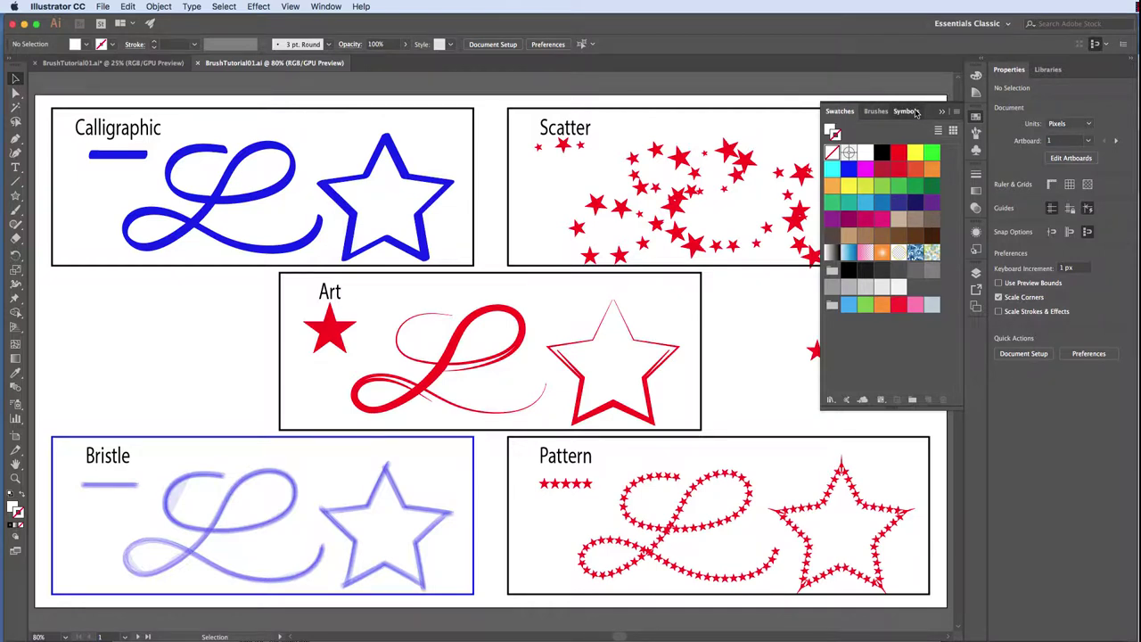
click(908, 110)
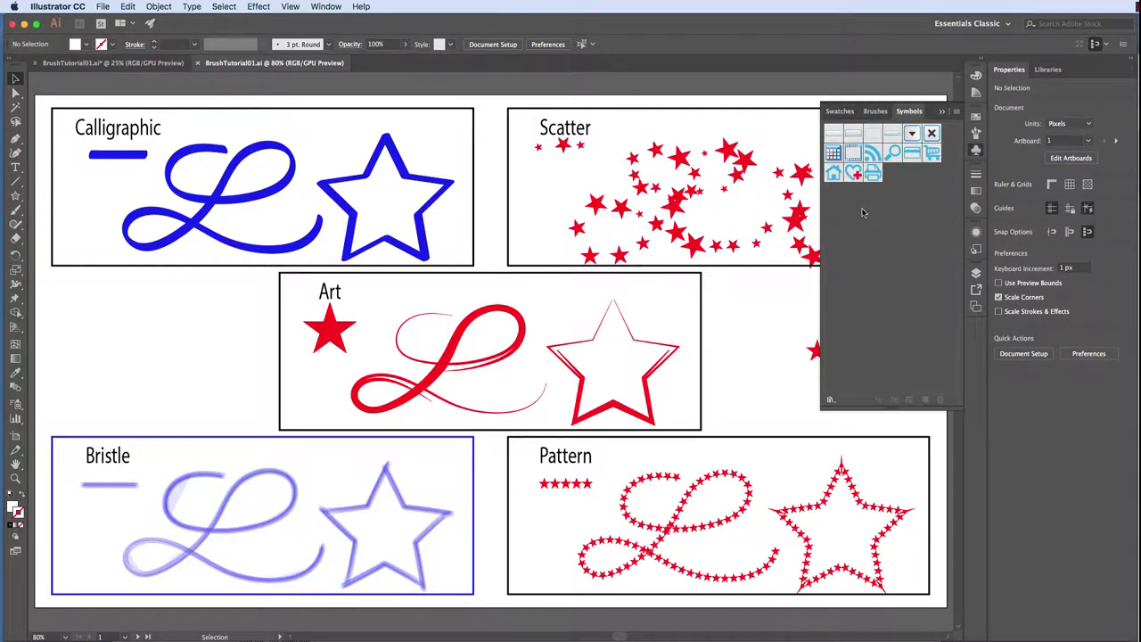
click(872, 111)
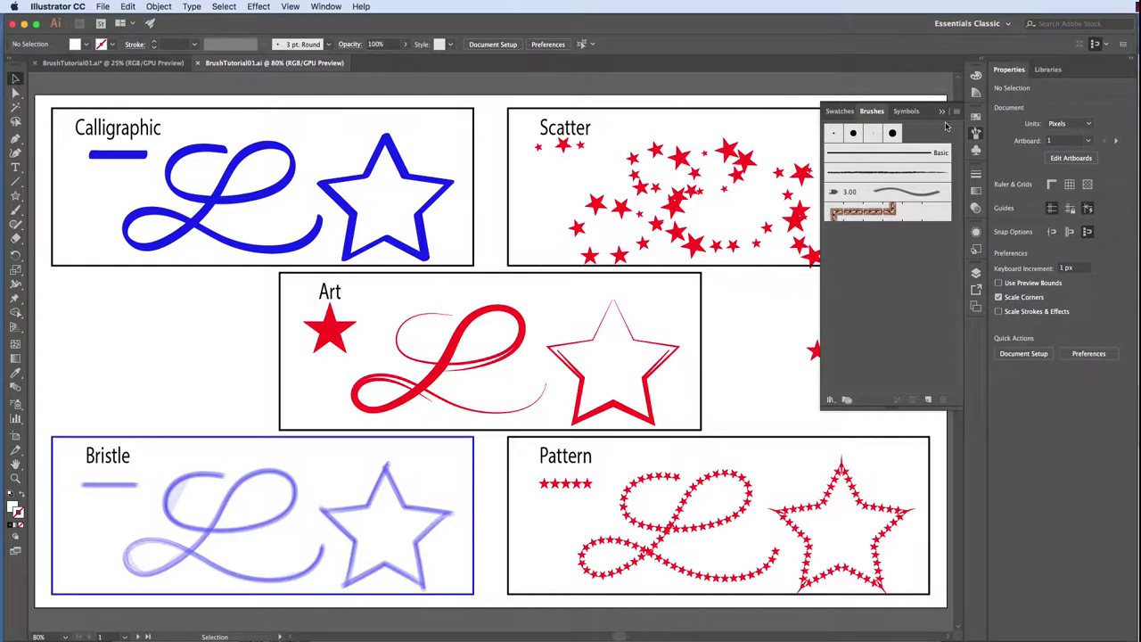
Browse the brush libraries menu to User Defined > Brush Tutorials.
click(828, 401)
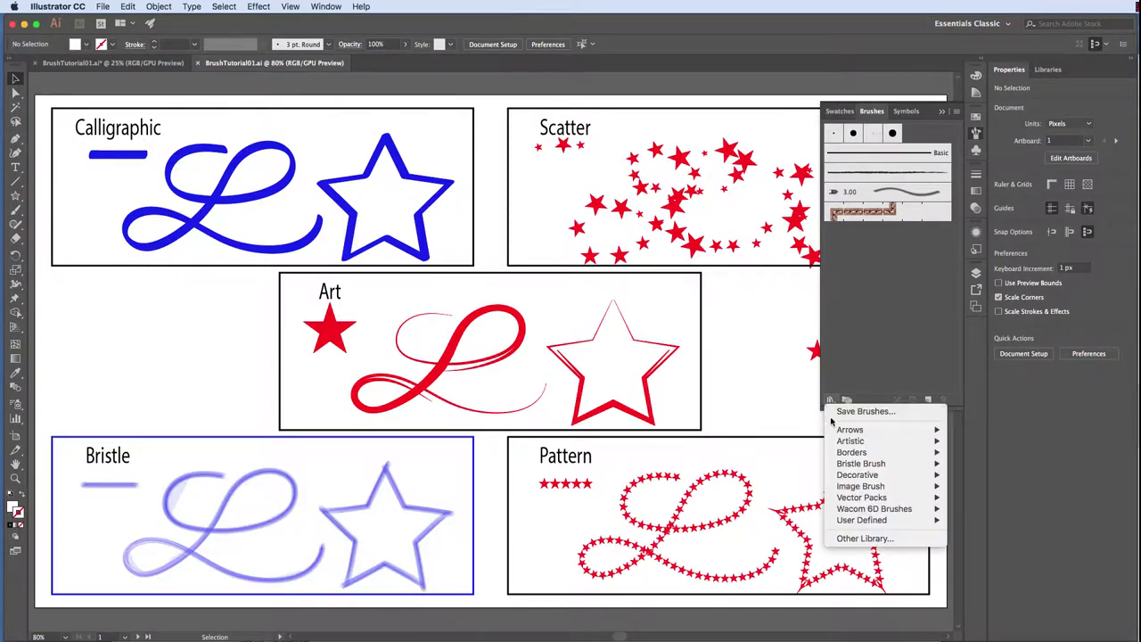
mouse_move(836, 430)
mouse_move(875, 526)
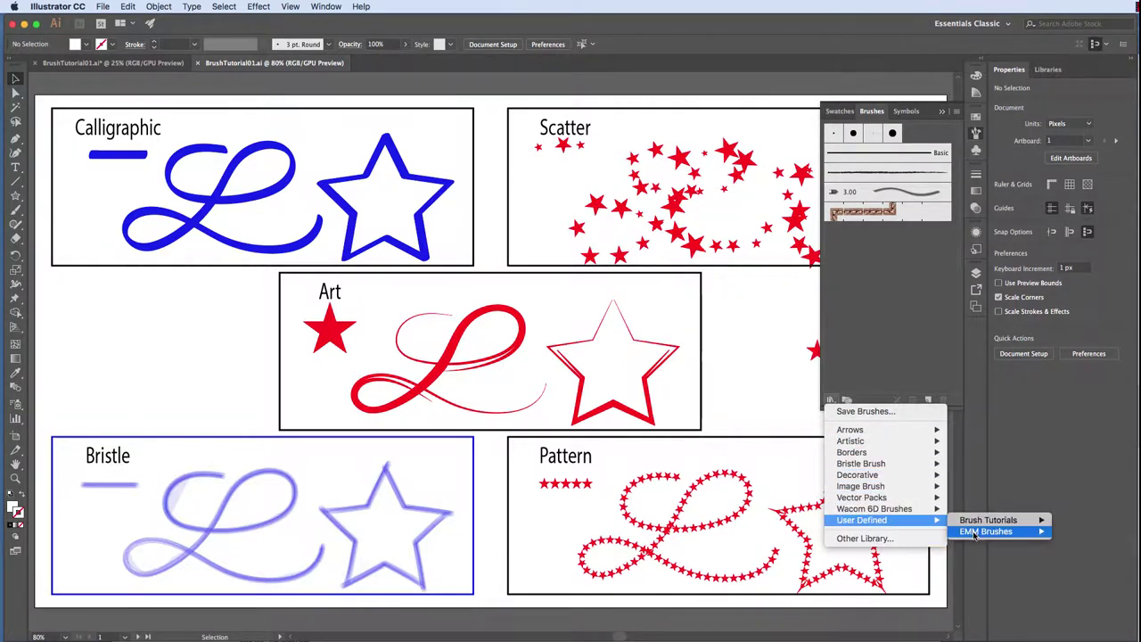
mouse_move(975, 525)
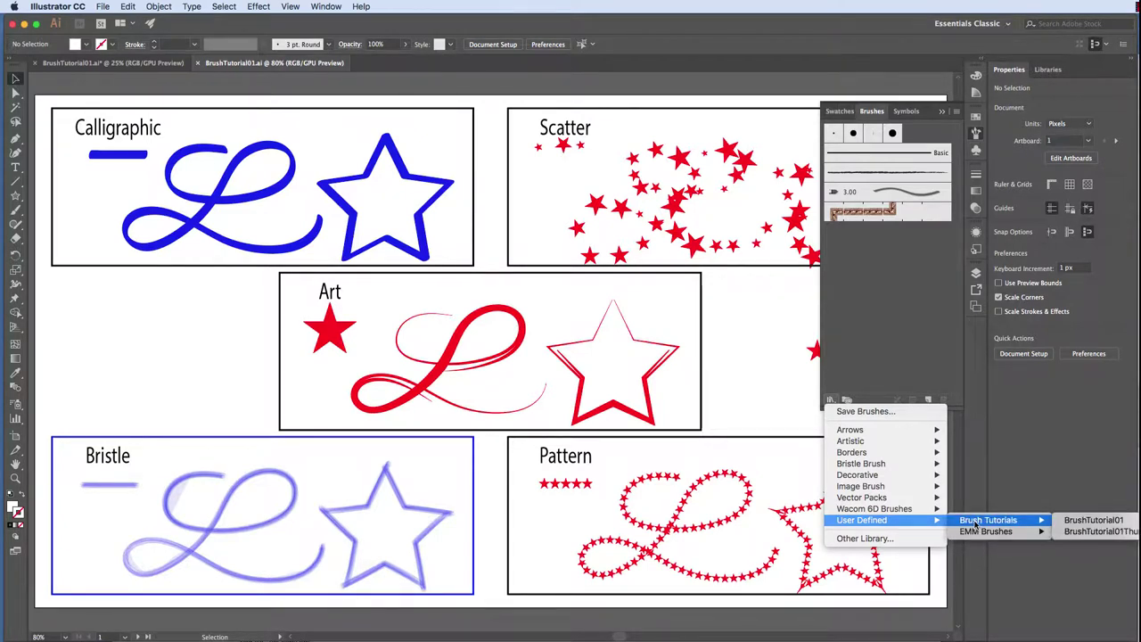
Close the libraries menu and start a new Calligraphic Brush.
click(940, 350)
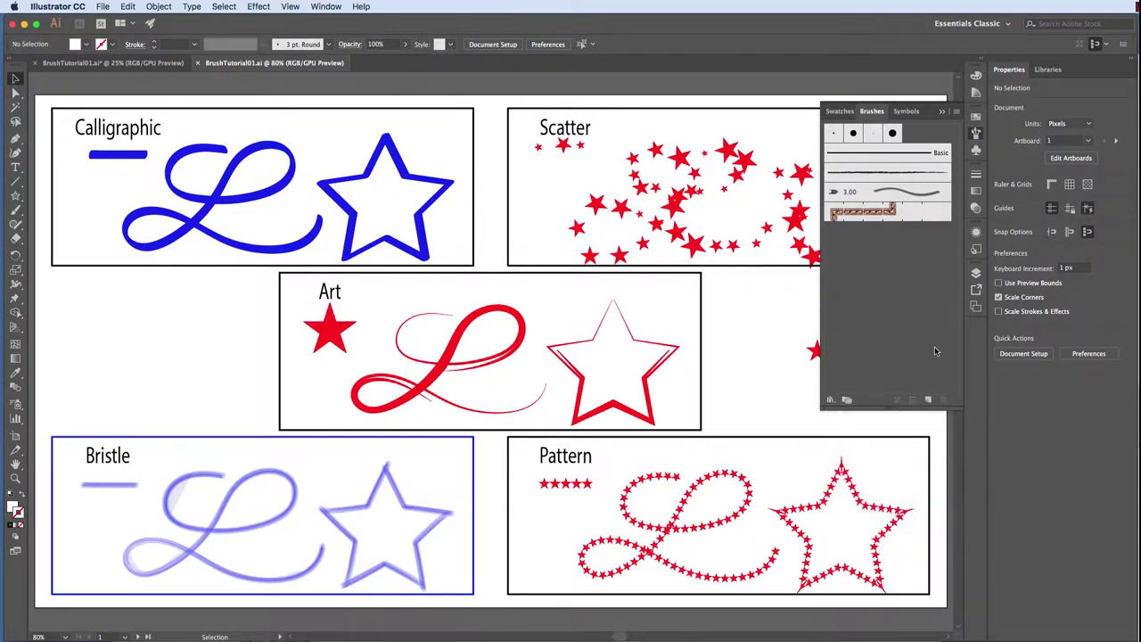
click(928, 401)
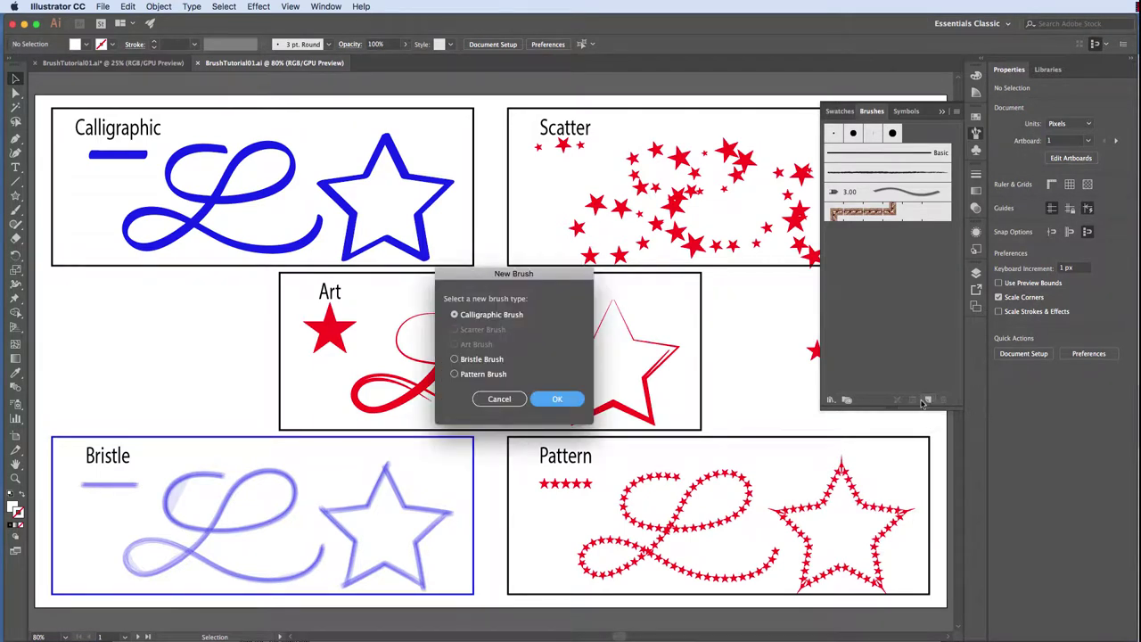
click(558, 399)
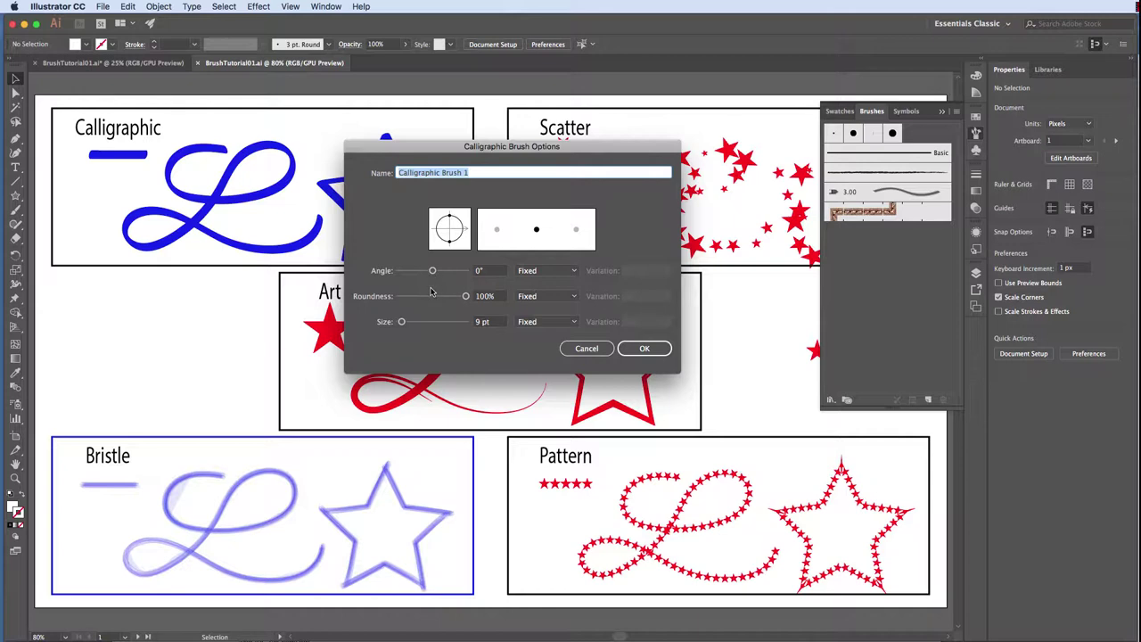
Set the brush angle to 55° with Random variation.
click(545, 272)
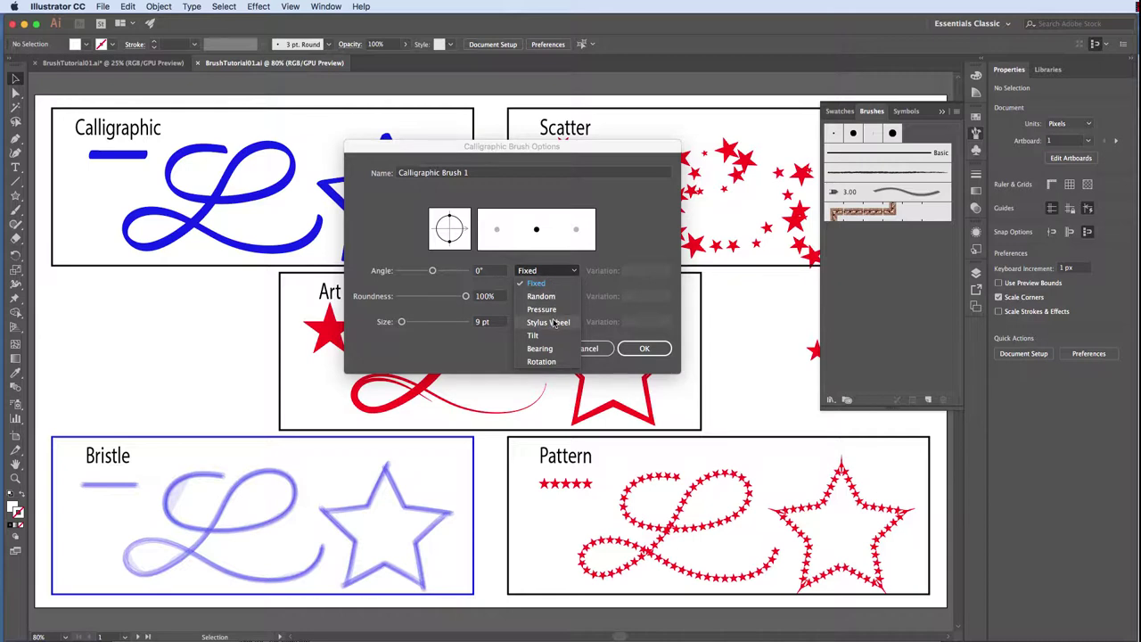
click(437, 274)
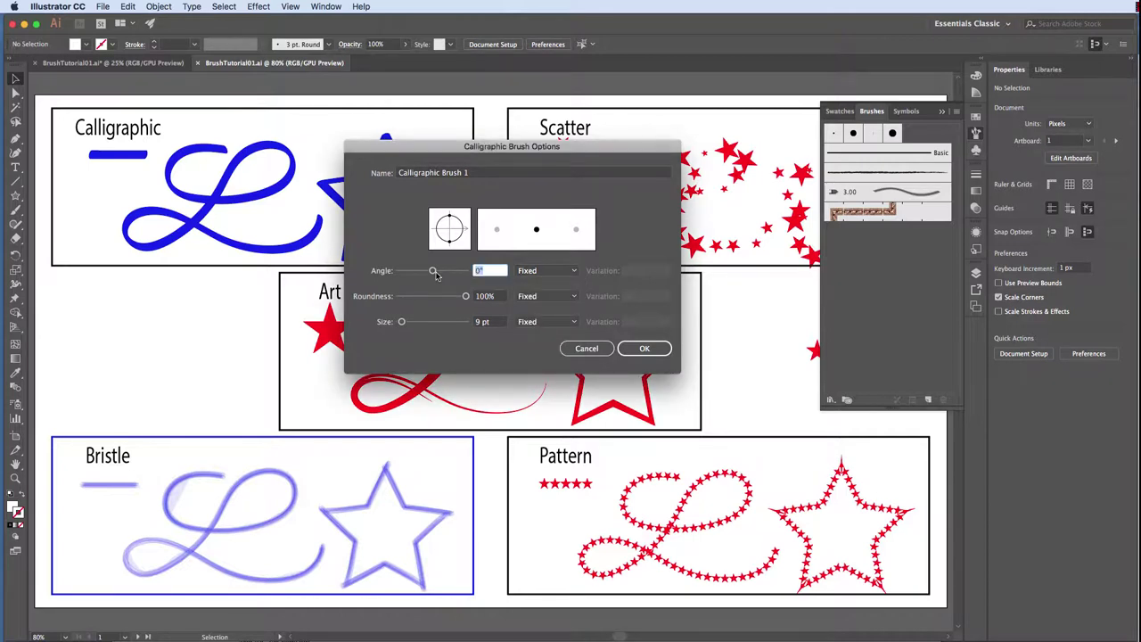
text(55)
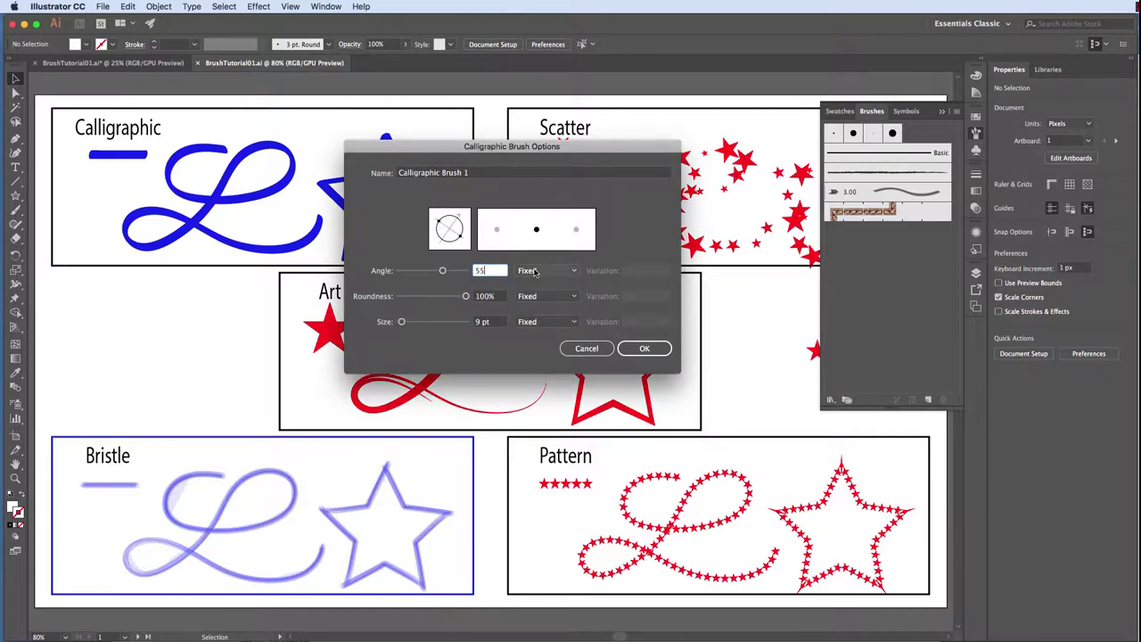
click(536, 273)
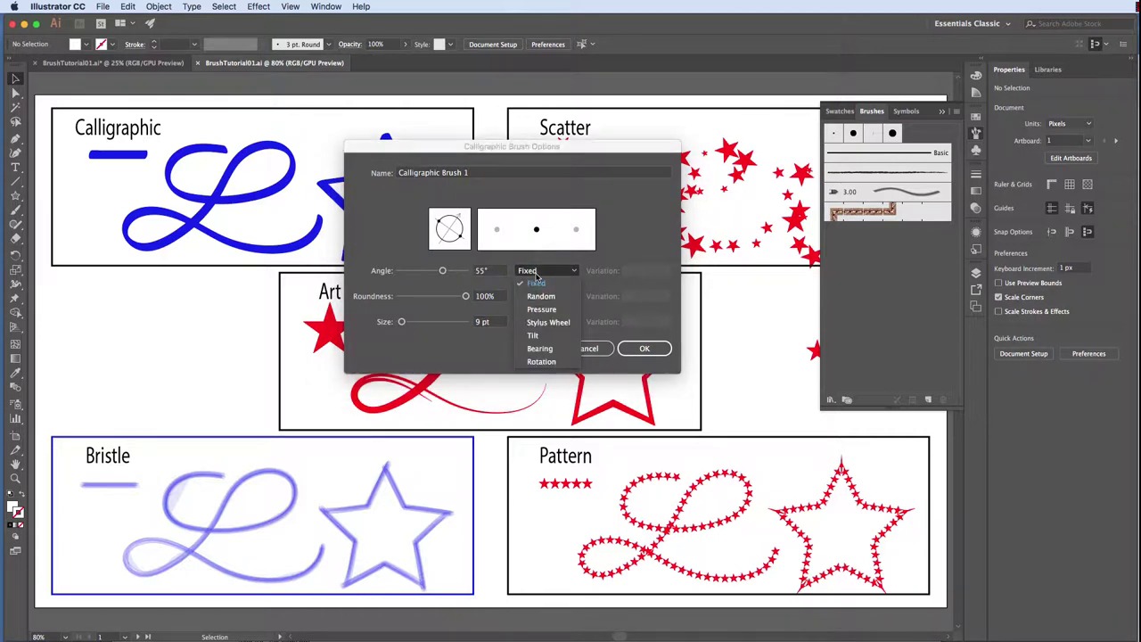
click(541, 296)
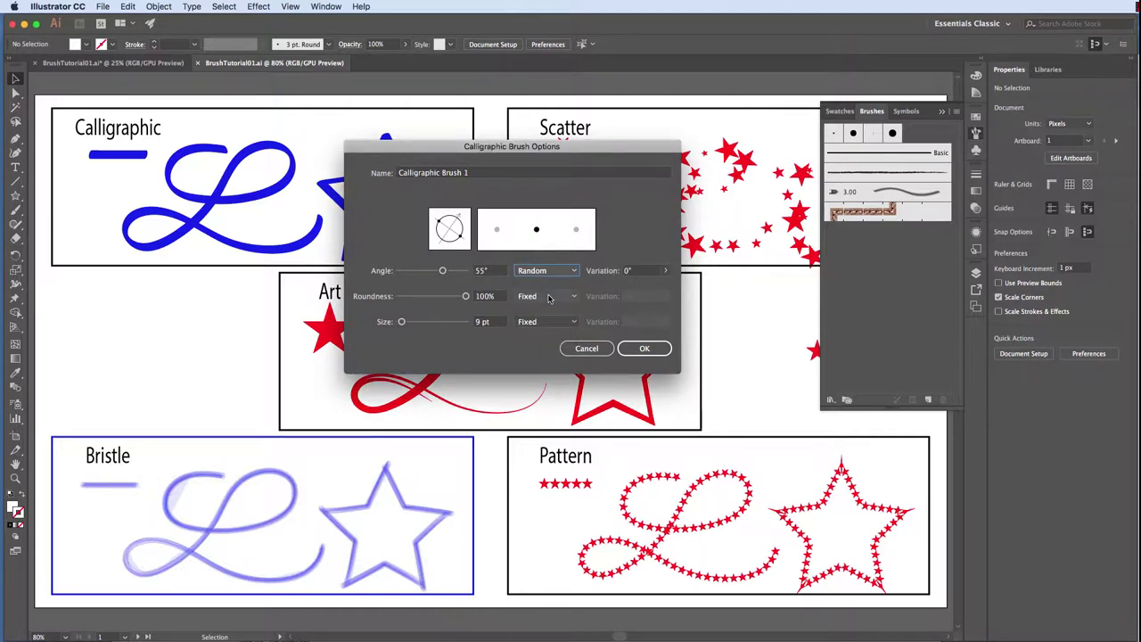
click(633, 272)
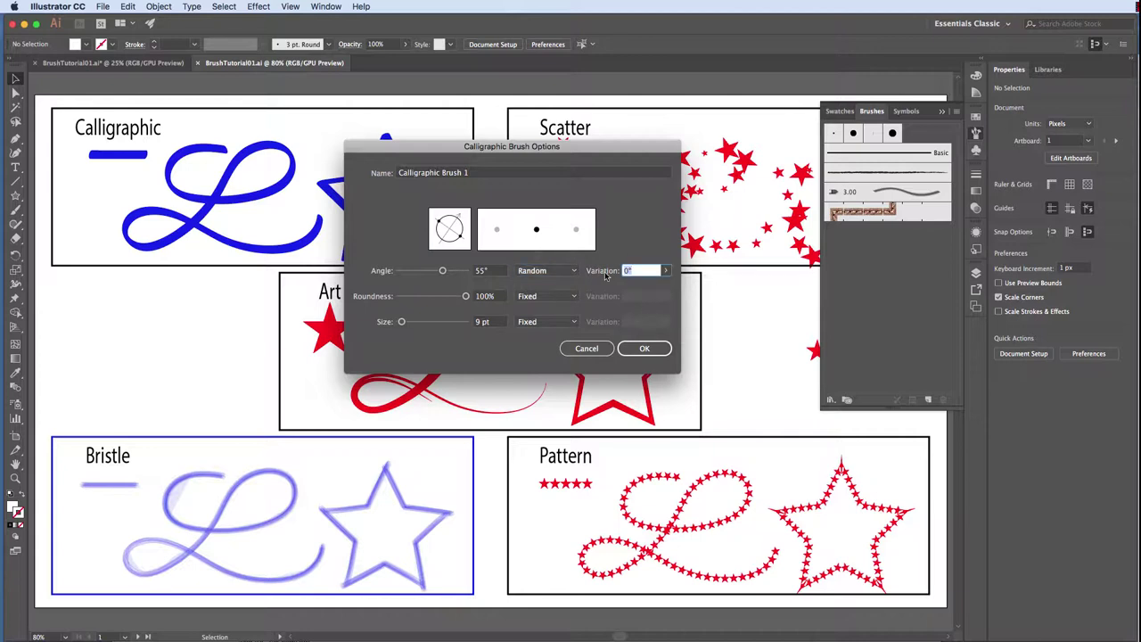
Set the angle variation to 25° and roundness to 50%.
text(25)
key(Tab)
click(479, 296)
text(50)
key(Tab)
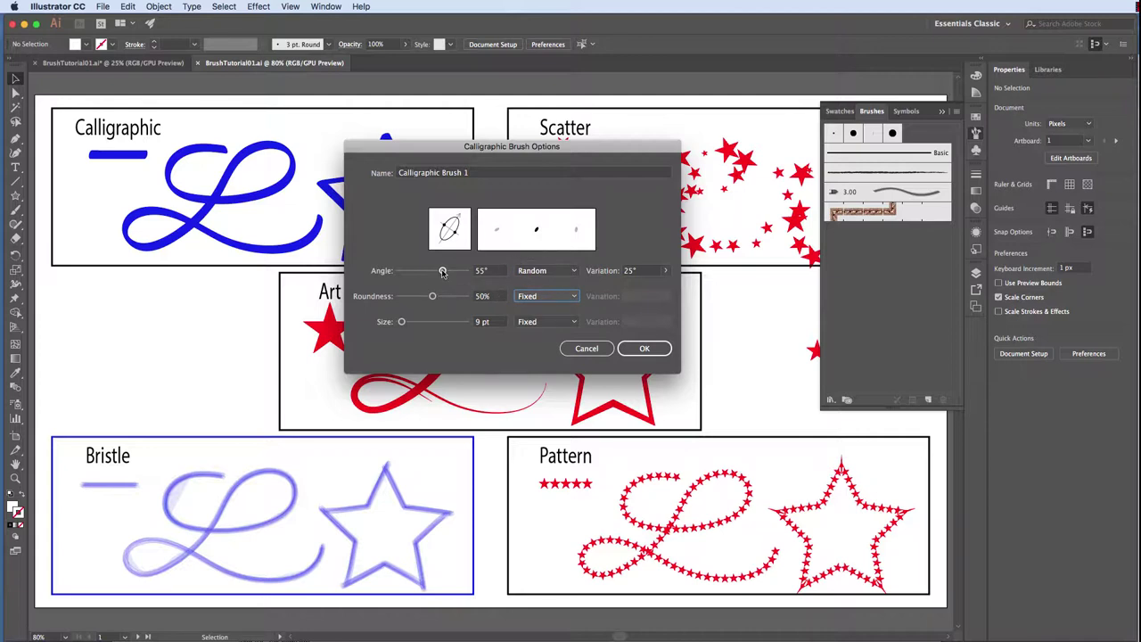
Try angles in the preview and raise the random angle variation.
drag(443, 271, 442, 271)
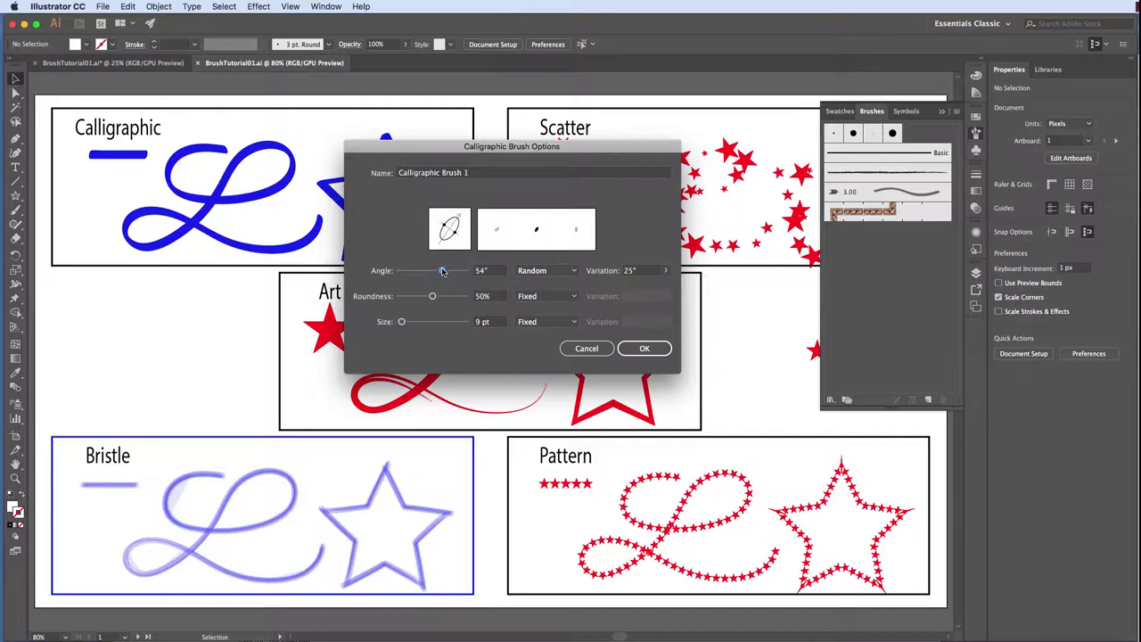
click(640, 271)
click(665, 270)
drag(627, 287, 661, 285)
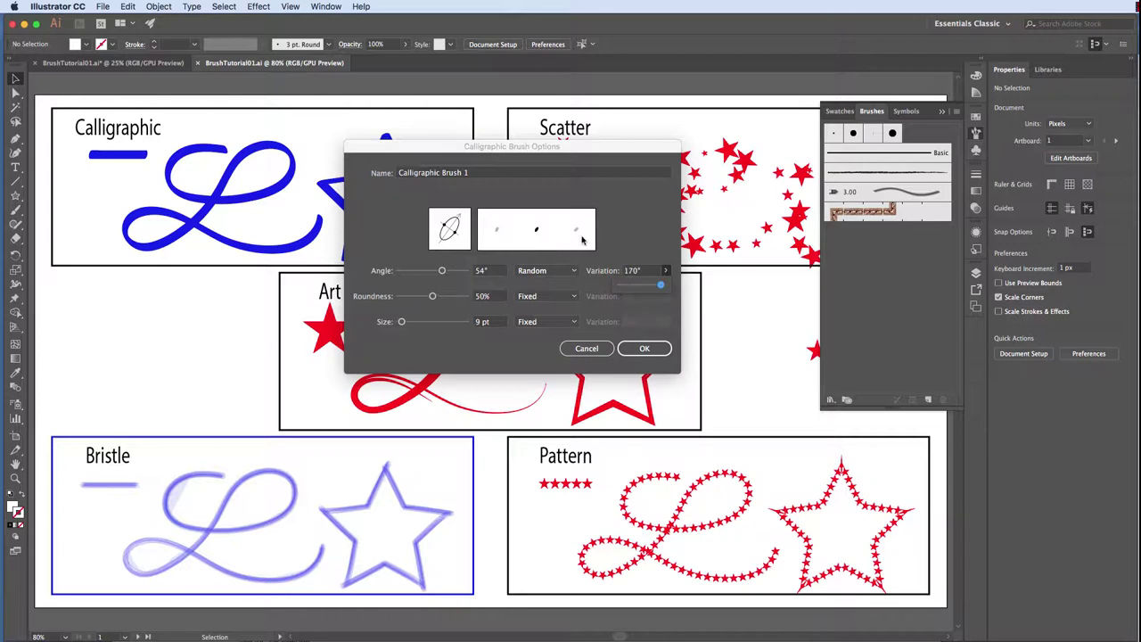
Restore the 55° angle and 25° variation, keep 9 pt size, and confirm the brush.
click(489, 323)
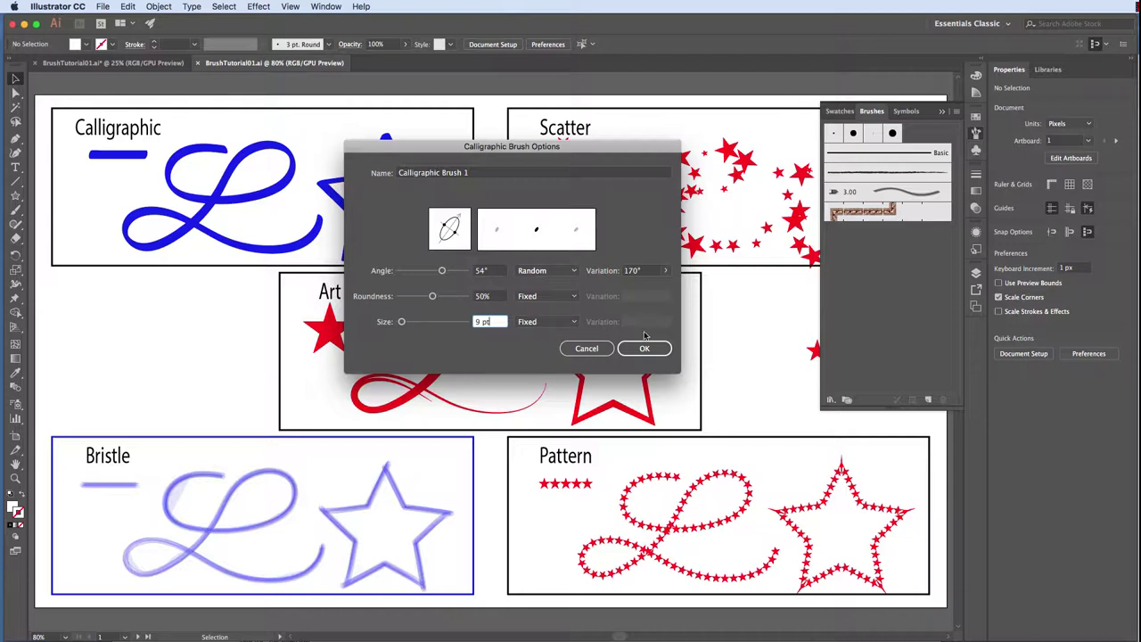
click(488, 274)
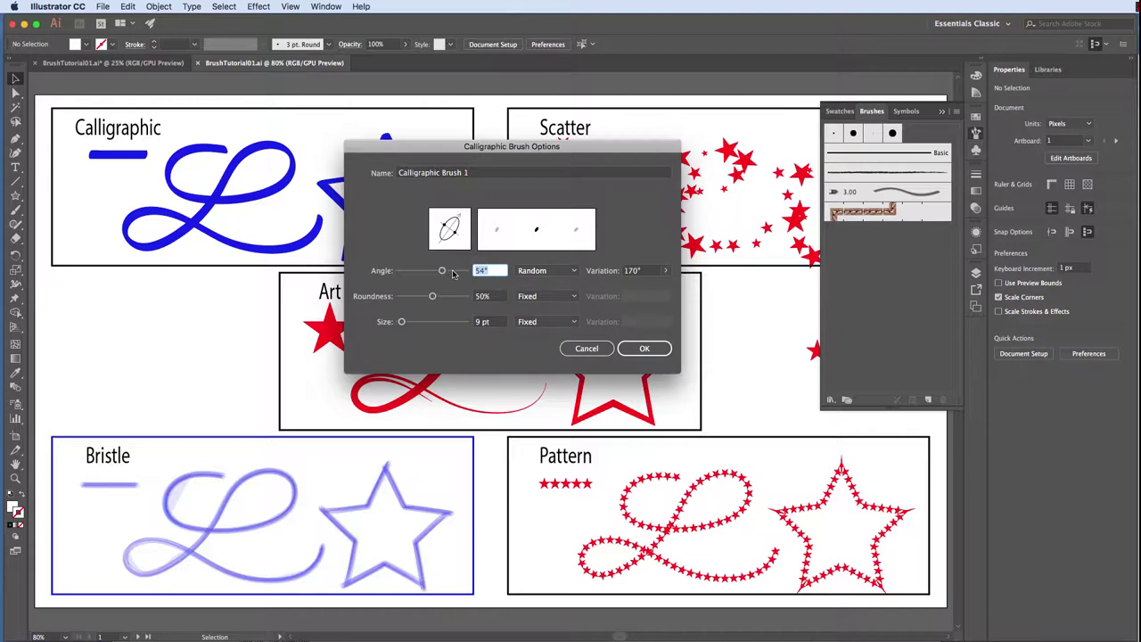
text(55)
key(Tab)
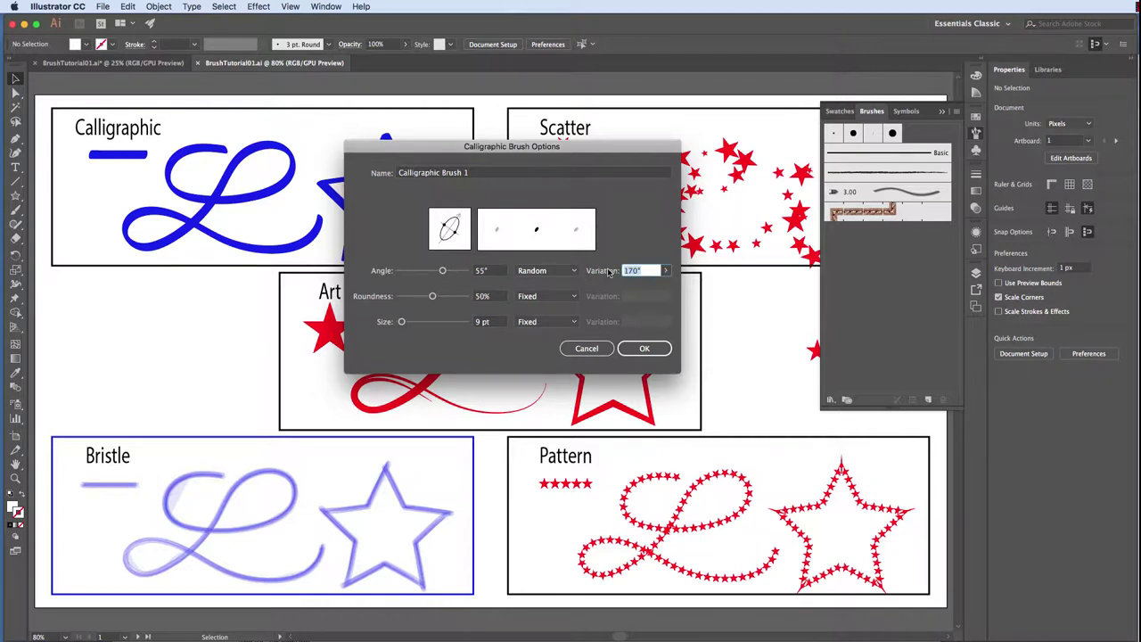
text(25)
click(640, 348)
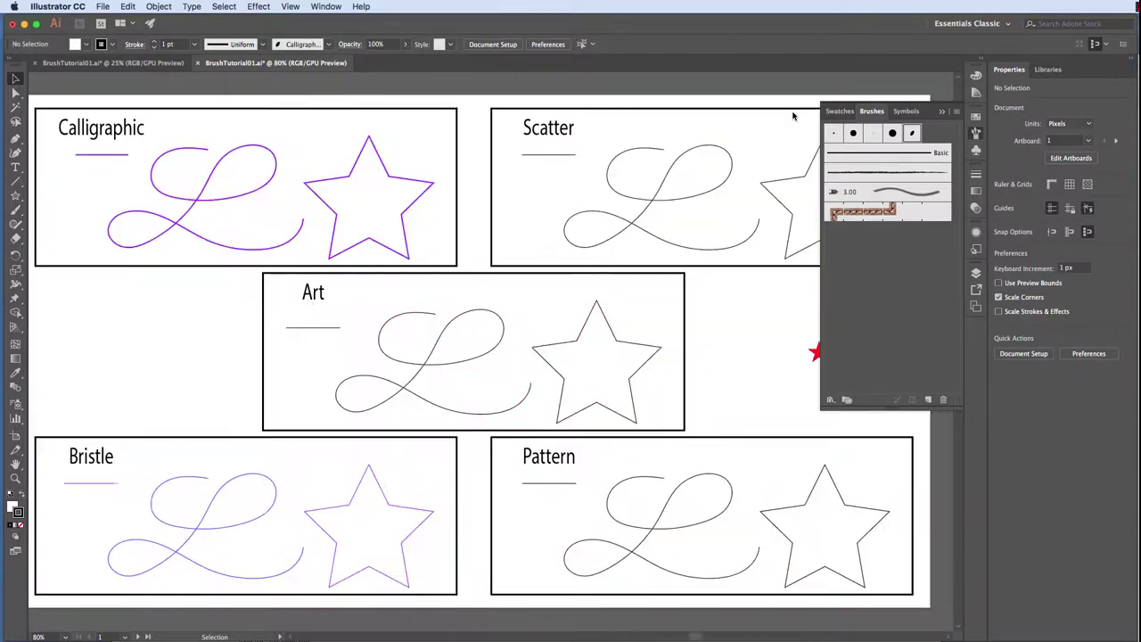
Scroll right and fit the current artboard to the window from the View menu.
scroll(368, 98, right, 5)
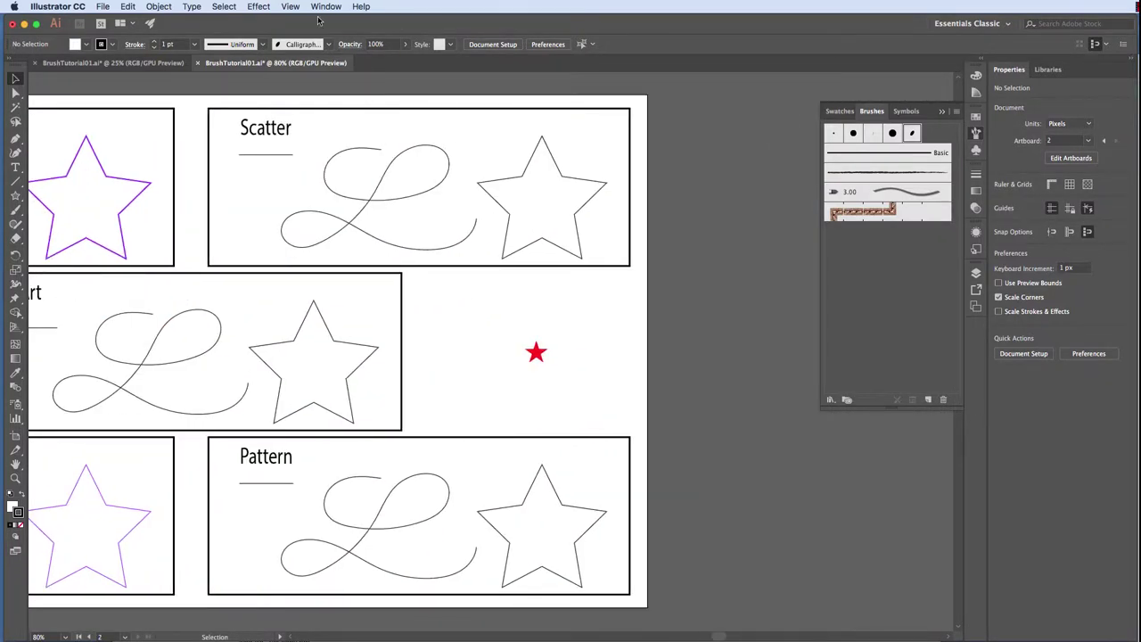
click(289, 7)
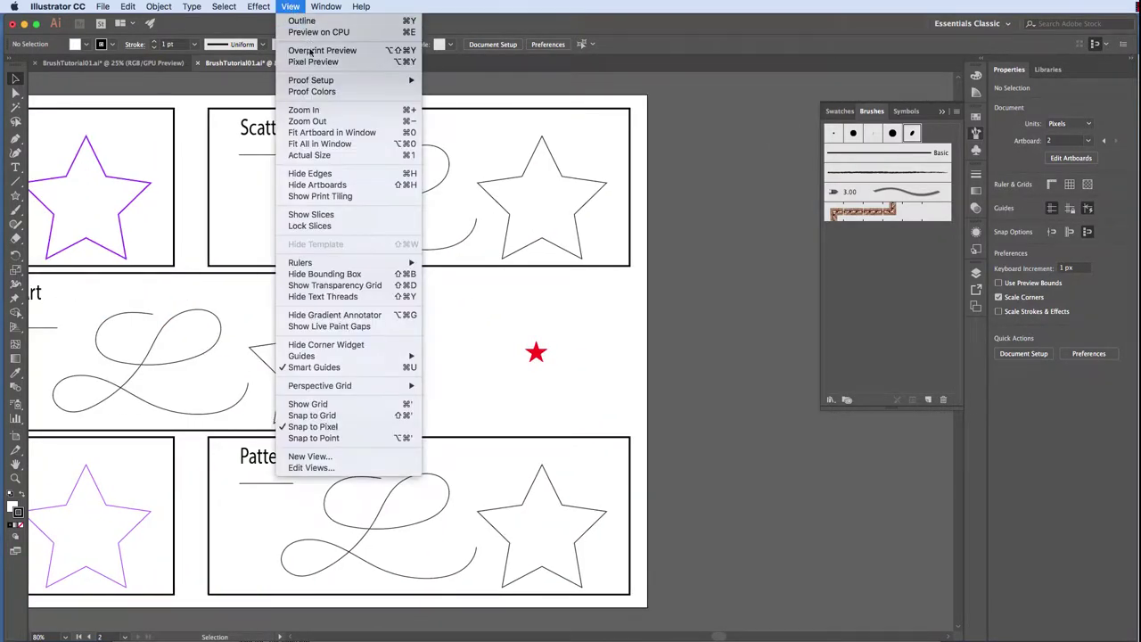
click(328, 133)
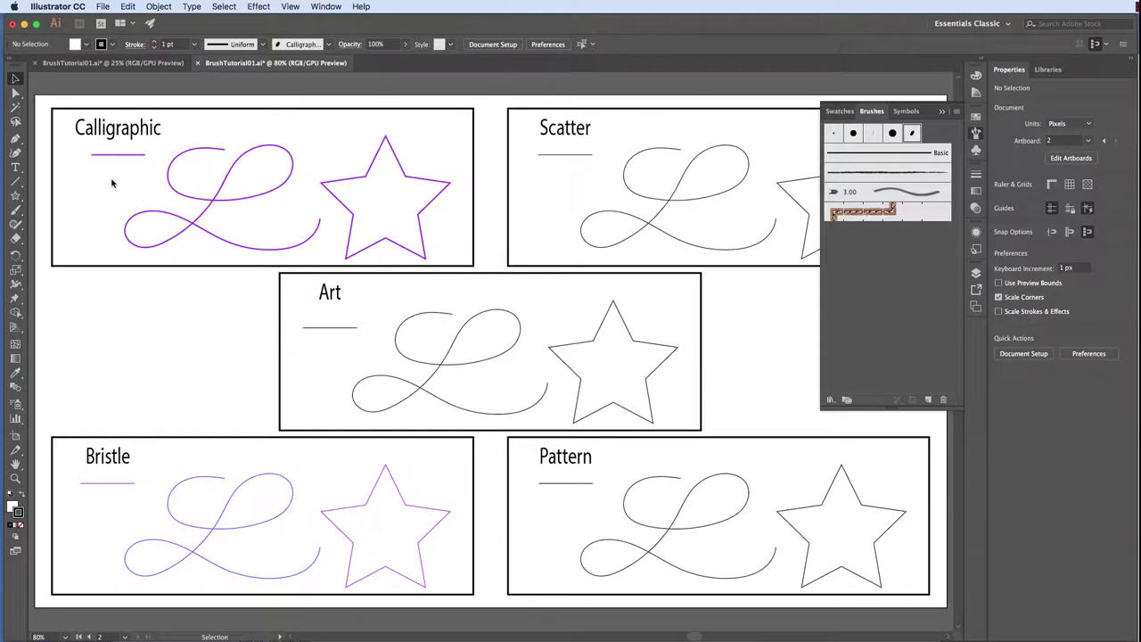
Apply Calligraphic Brush 1 at 2 pt to the Calligraphic box's star, loop and short line.
click(354, 181)
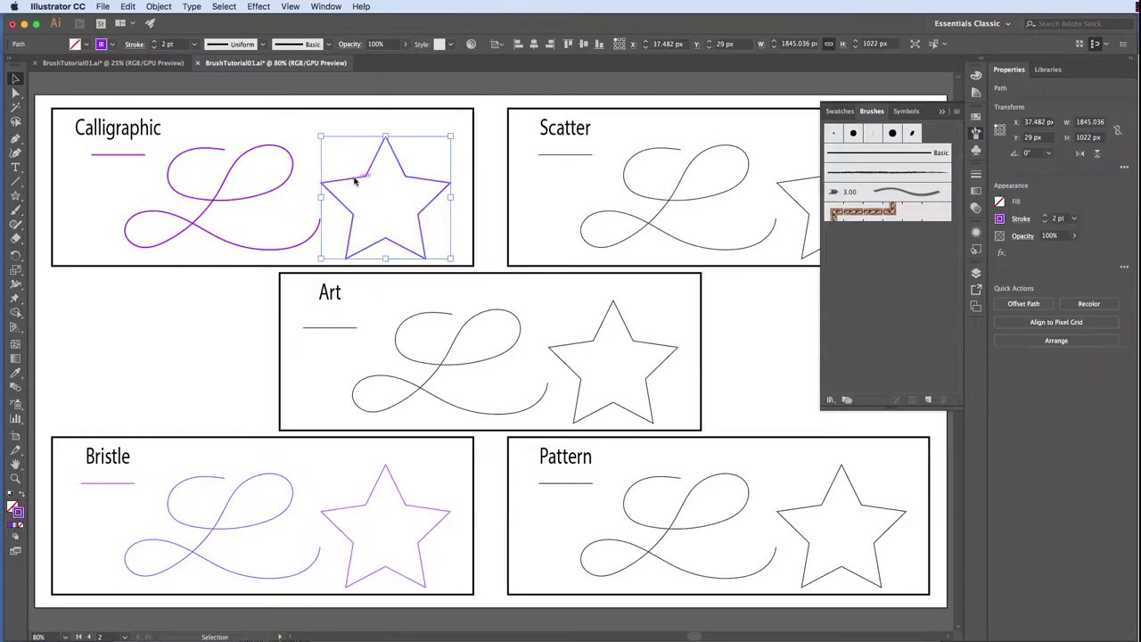
shift+click(243, 199)
shift+click(112, 154)
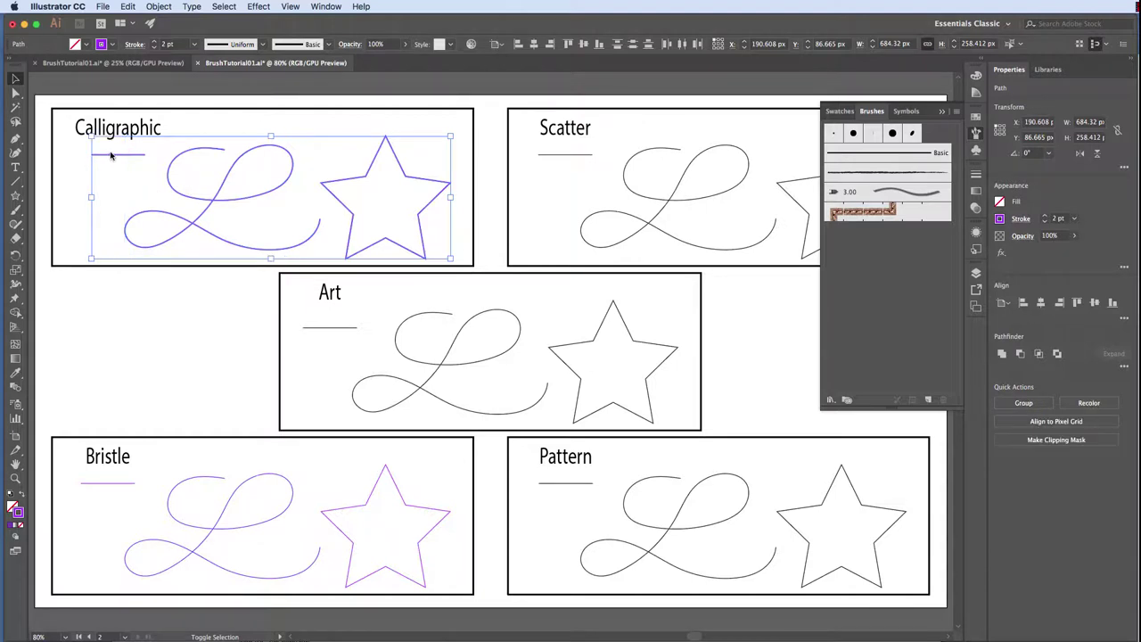
click(911, 133)
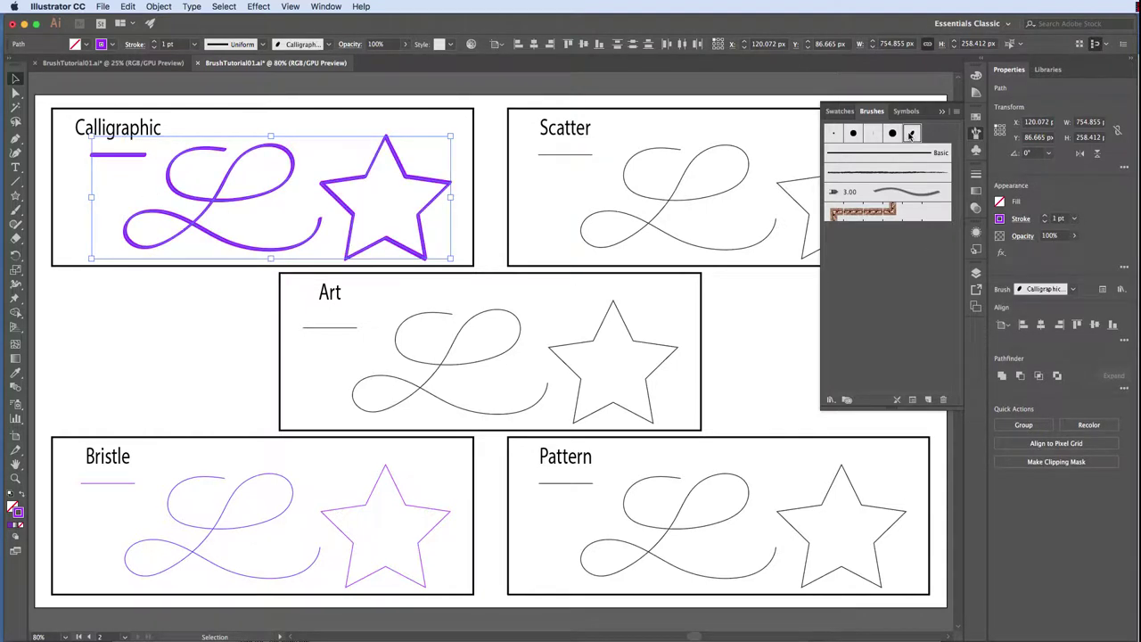
click(154, 41)
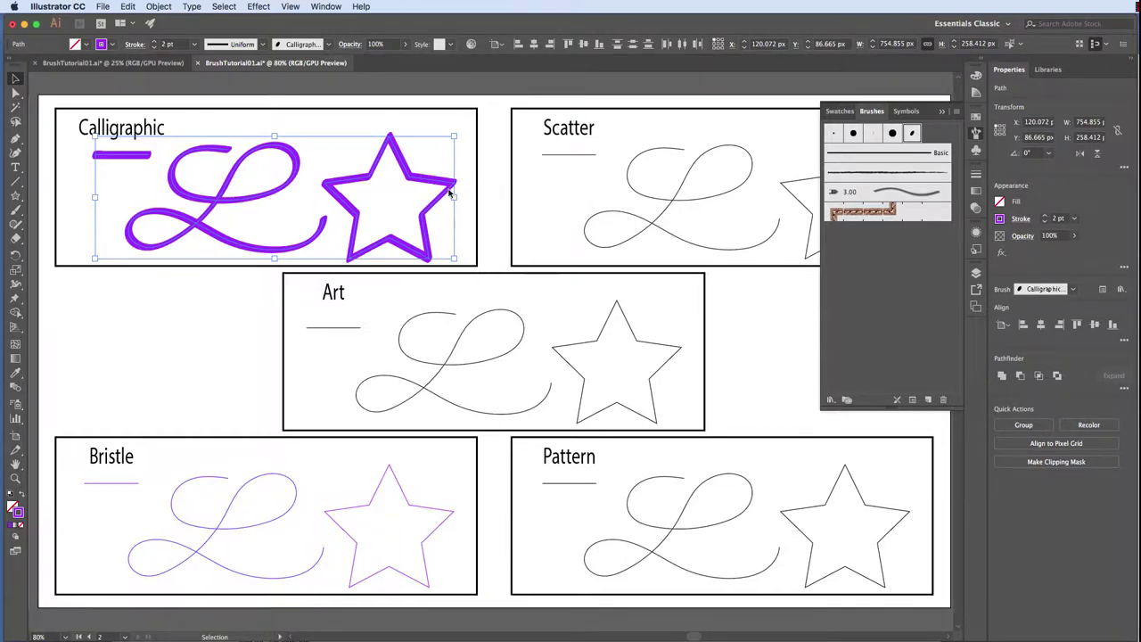
Start a new Bristle Brush from the Brushes panel menu's New Brush command.
click(560, 227)
click(956, 110)
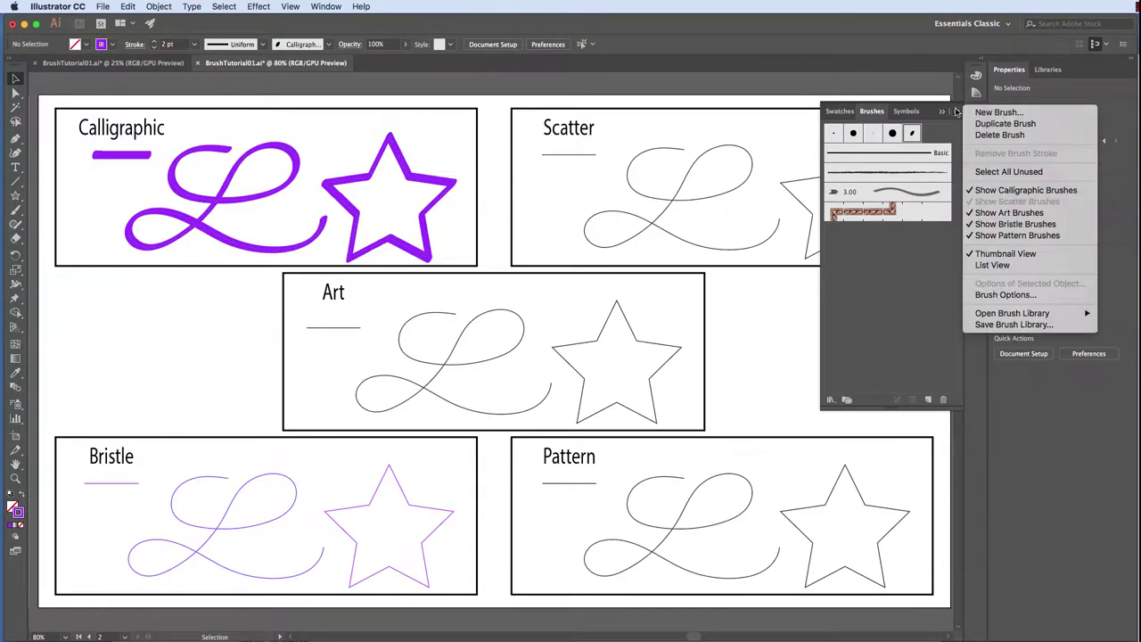
click(994, 113)
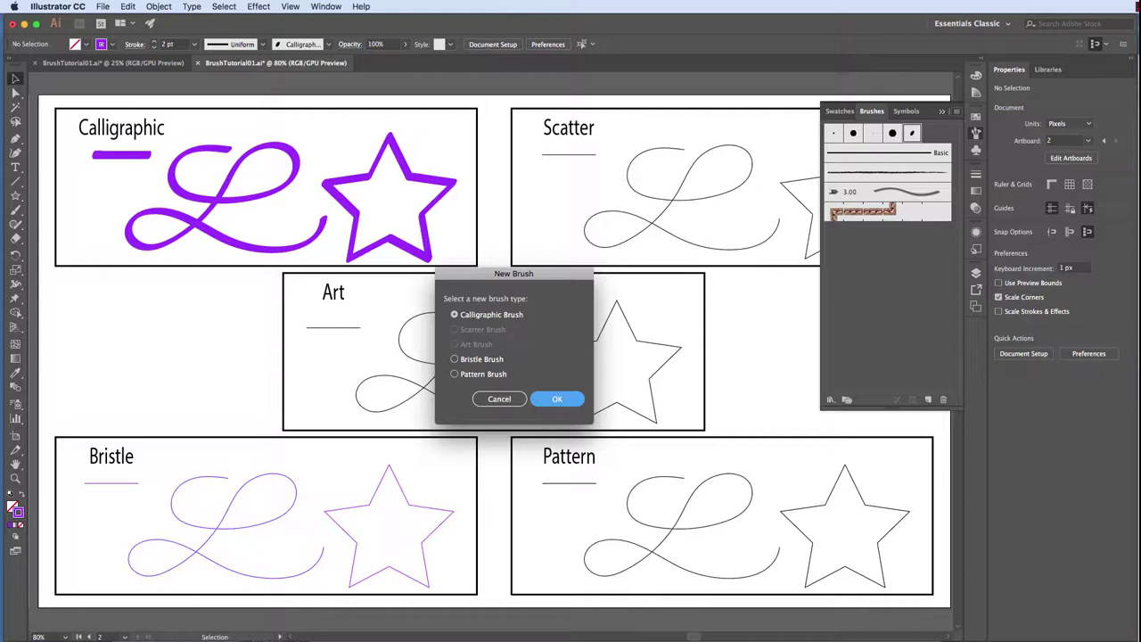
click(455, 359)
click(558, 399)
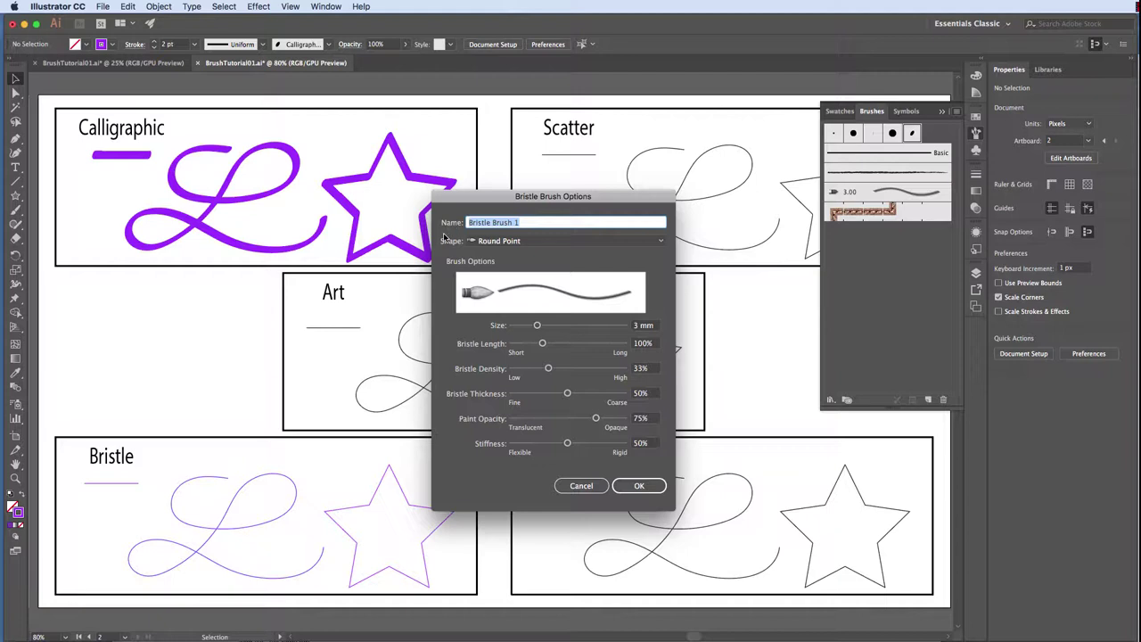
Give Bristle Brush 1 a Round Fan tip shape and confirm its options.
click(660, 243)
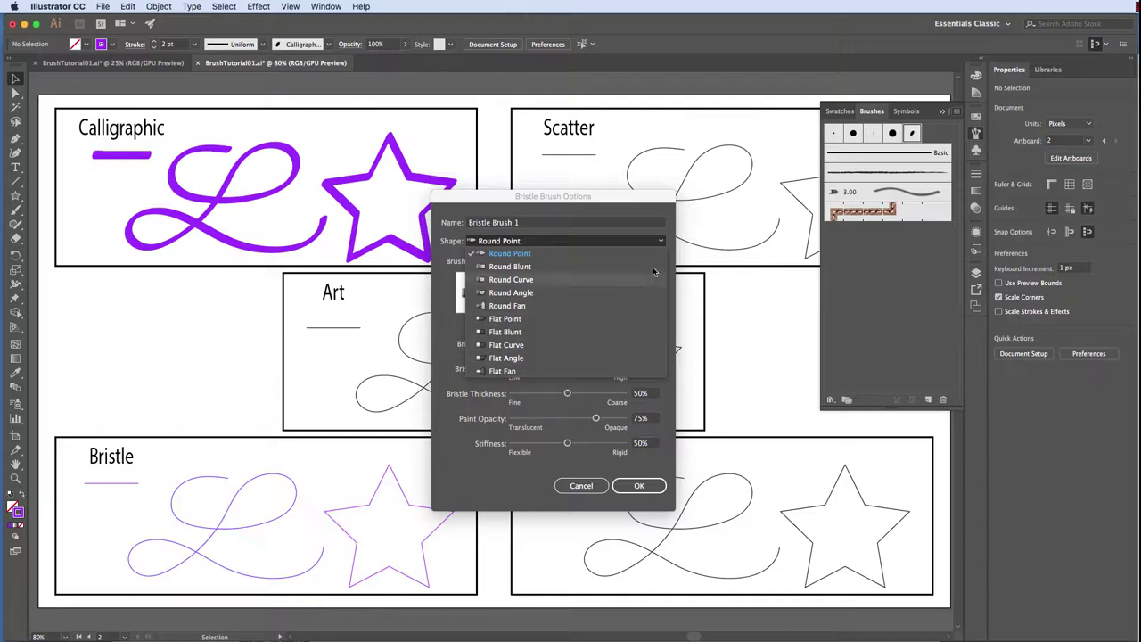
click(666, 222)
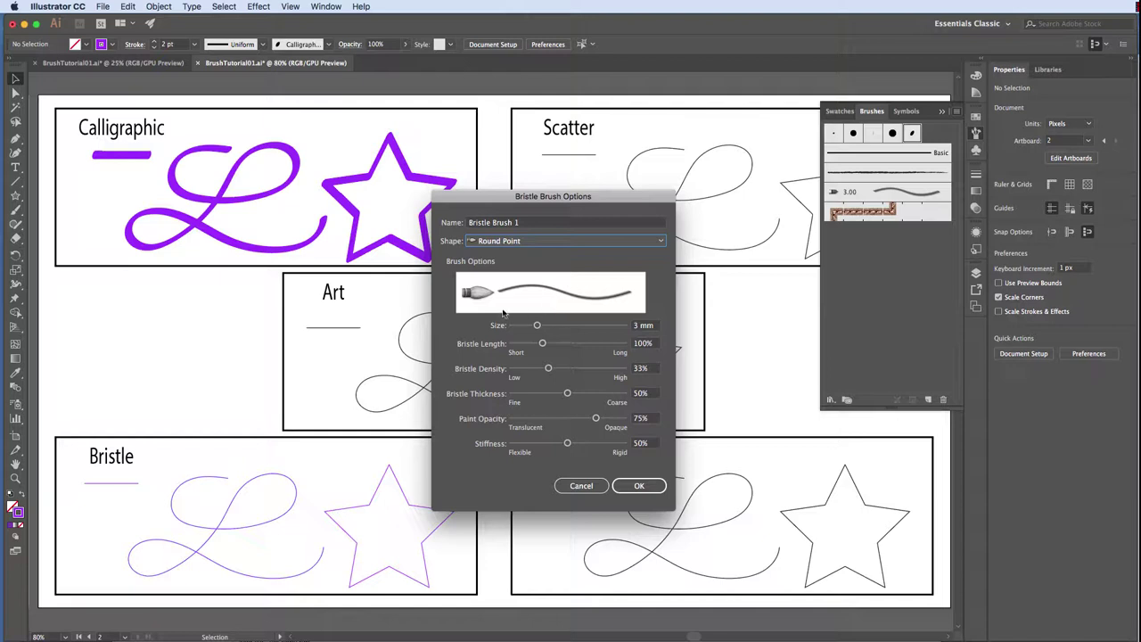
click(657, 240)
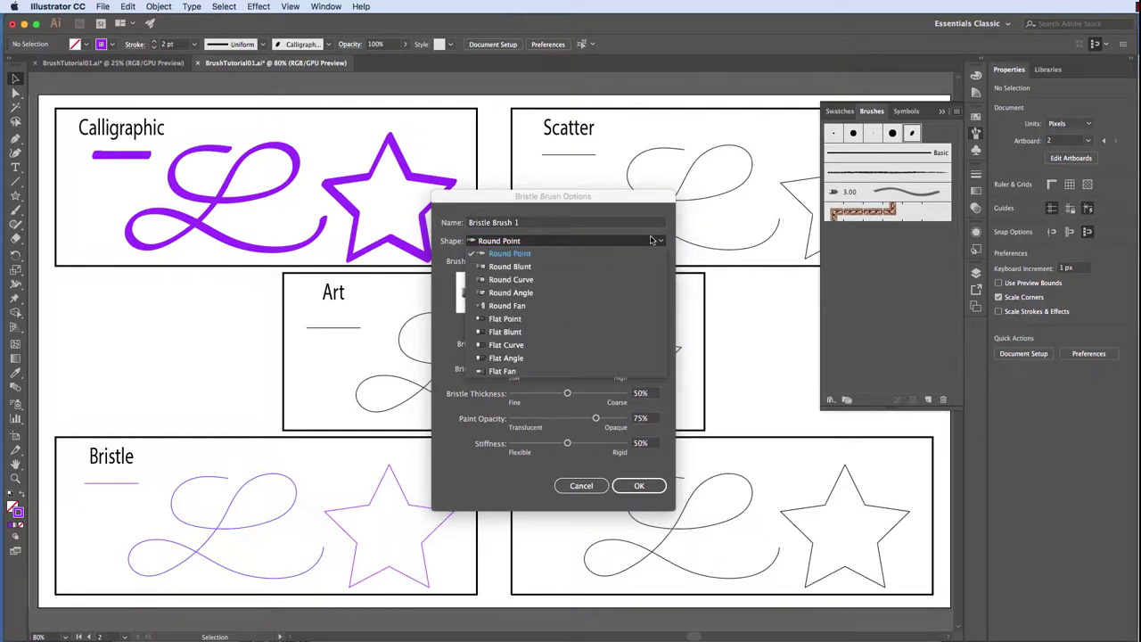
click(622, 307)
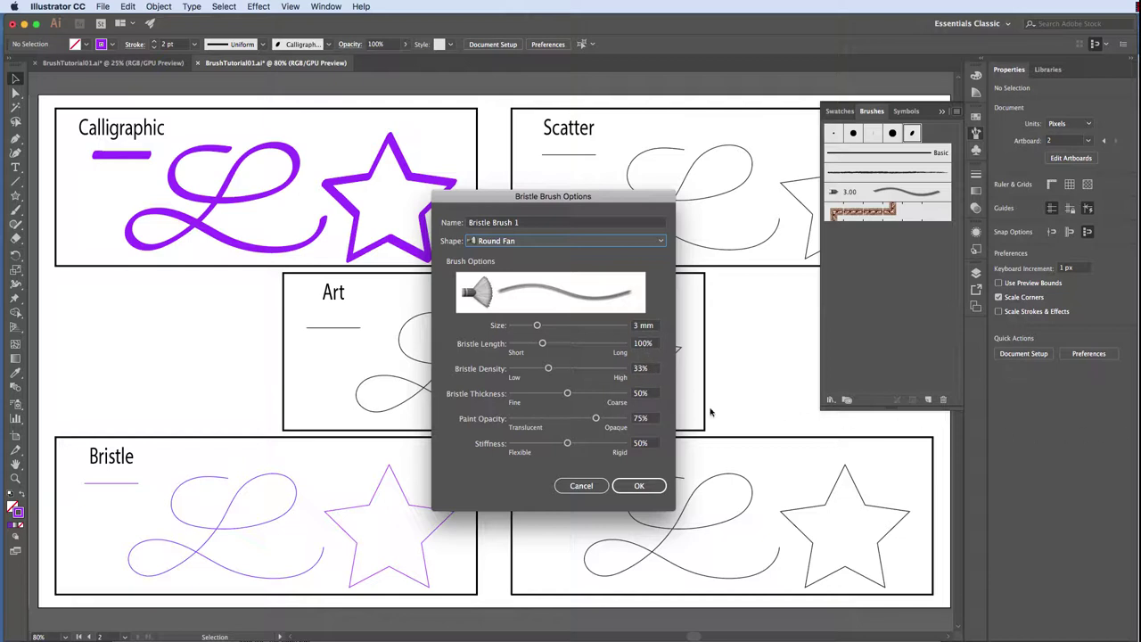
click(645, 482)
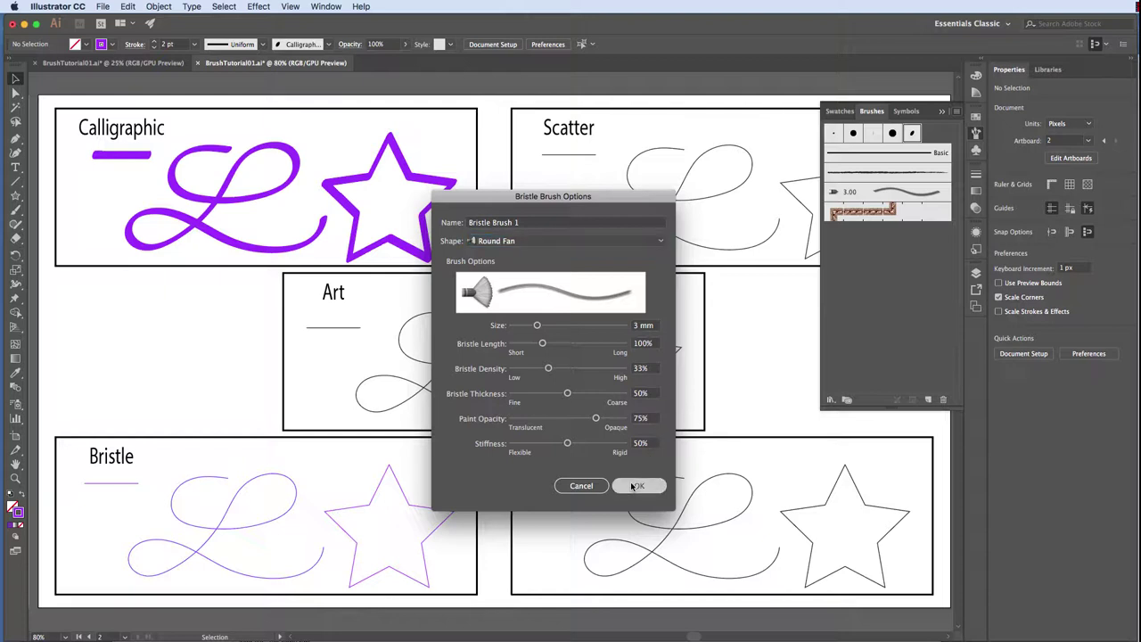
Apply the fan bristle brush at 2 pt to the Bristle box's line, loop and star.
click(633, 485)
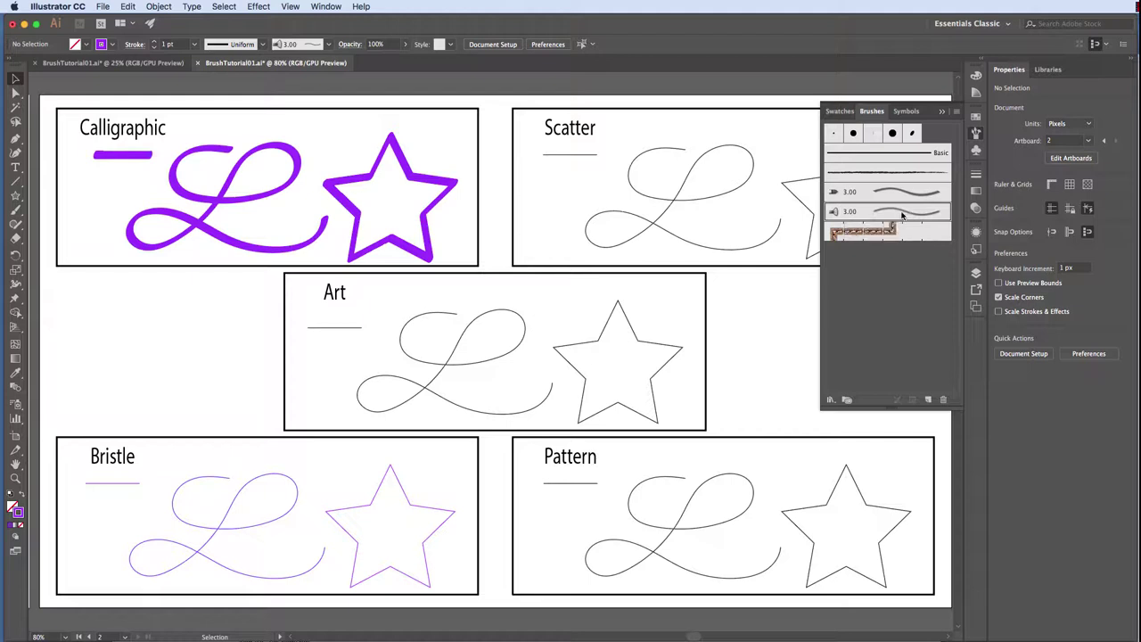
click(120, 484)
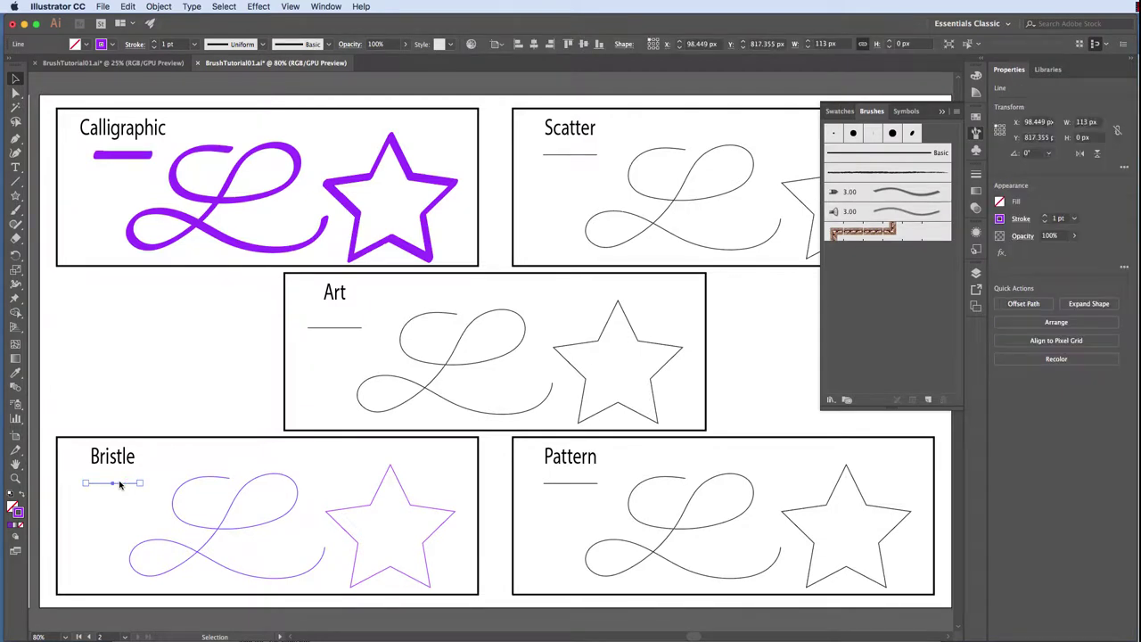
shift+click(224, 475)
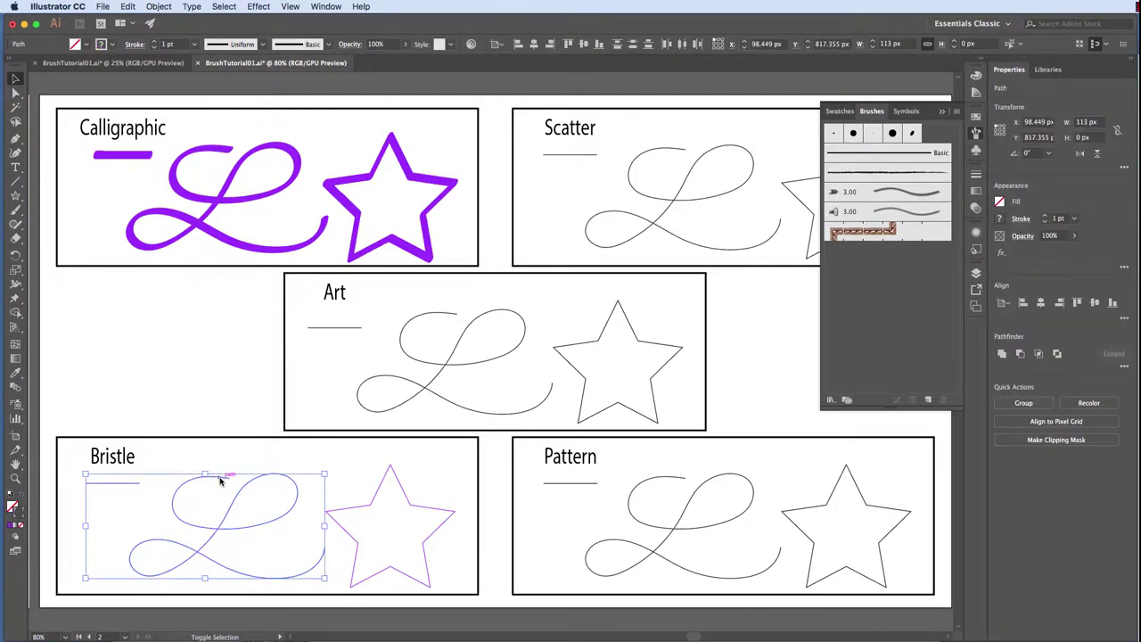
shift+click(376, 497)
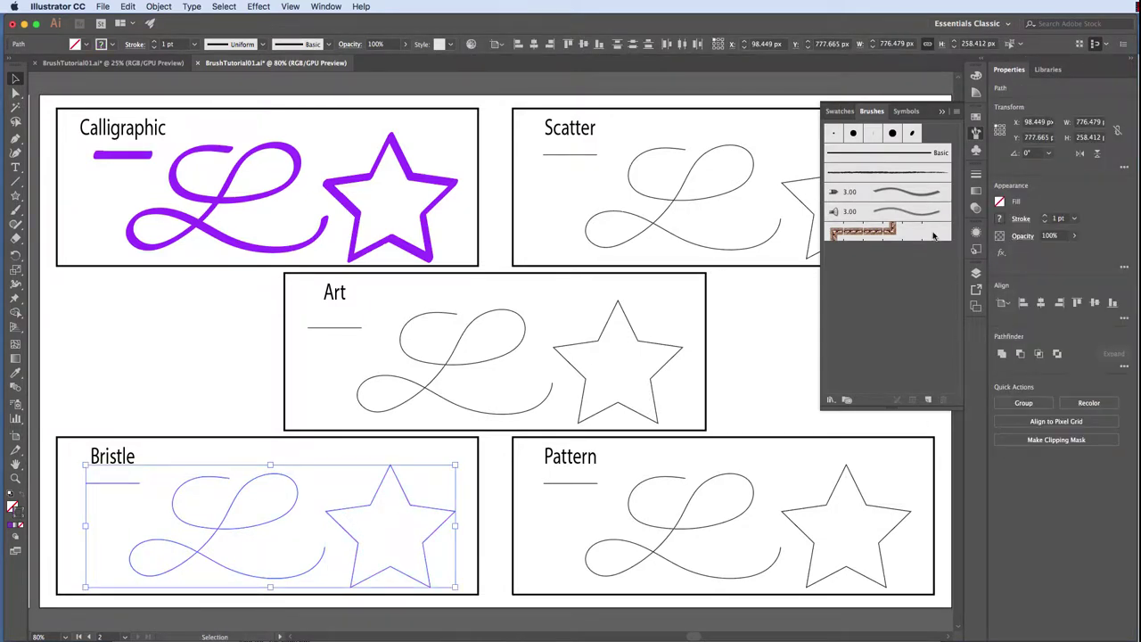
click(895, 211)
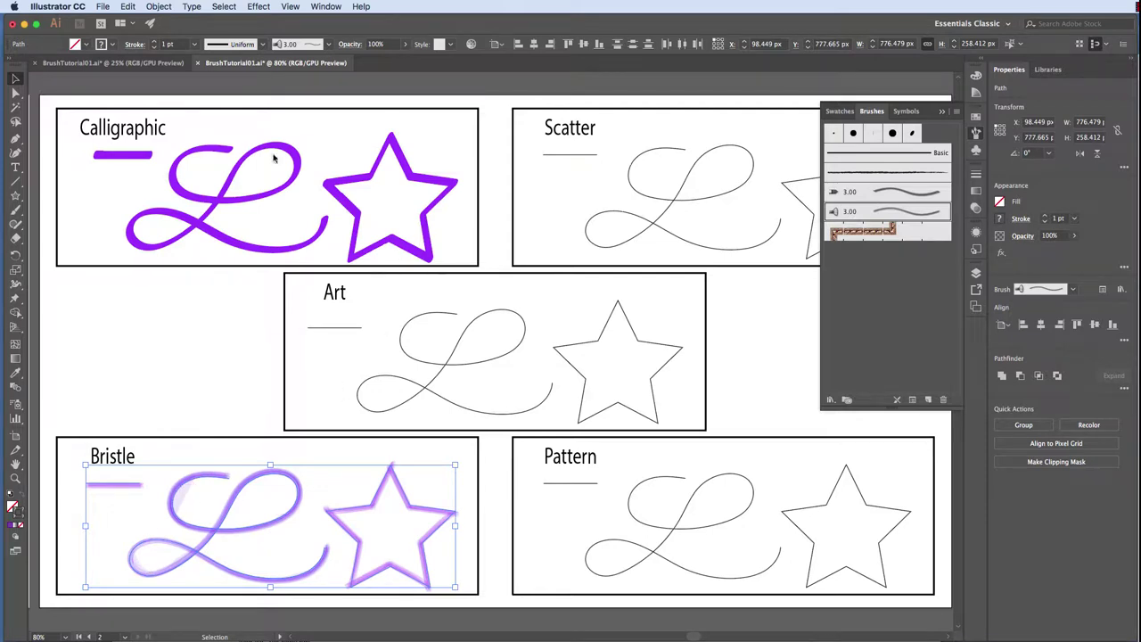
click(154, 41)
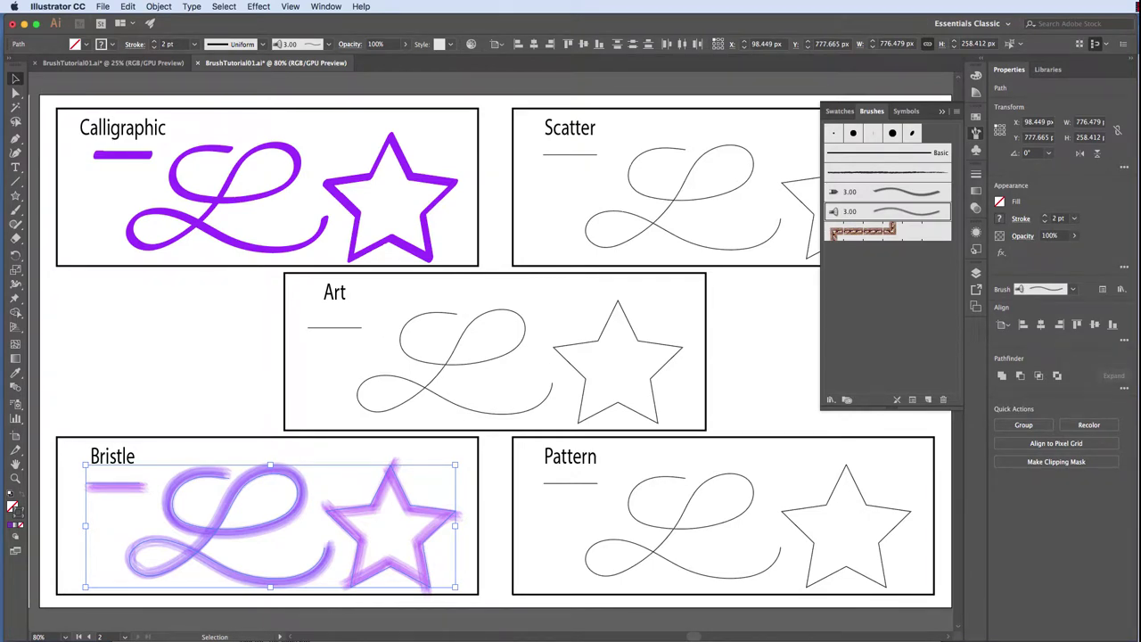
key(super+Tab)
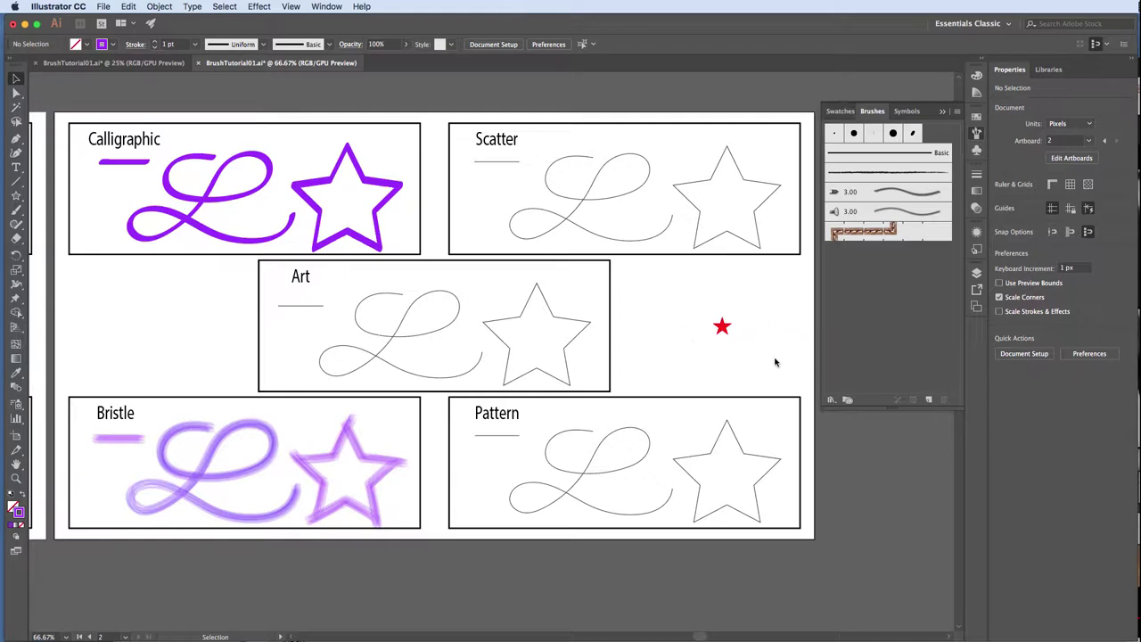
Drag the red star into the Brushes panel to create a new Art Brush.
click(722, 327)
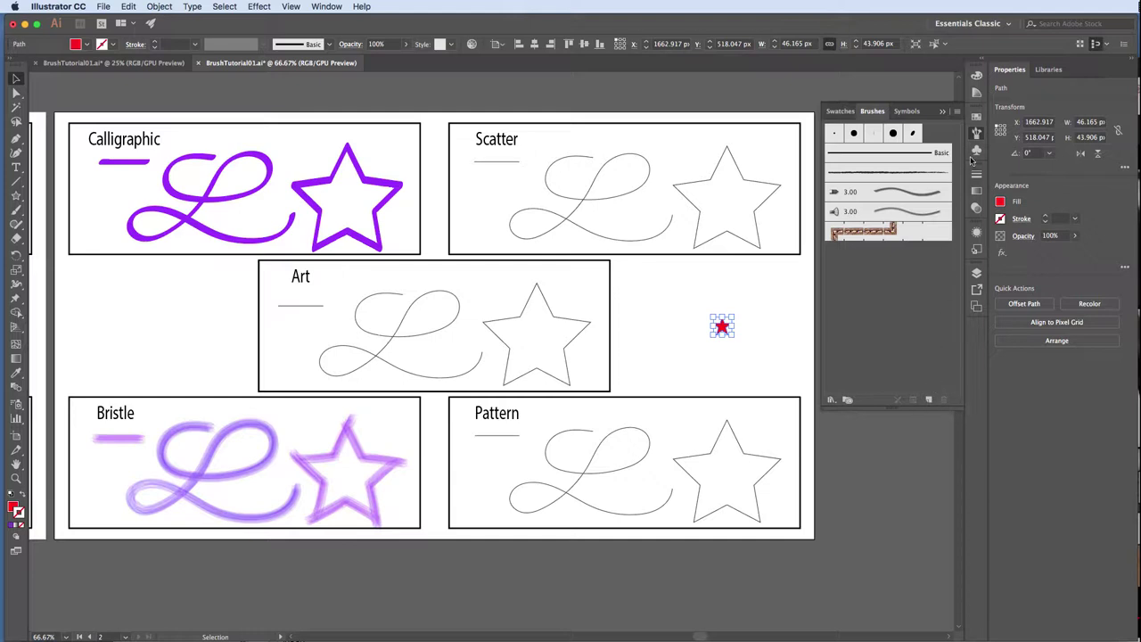
click(956, 112)
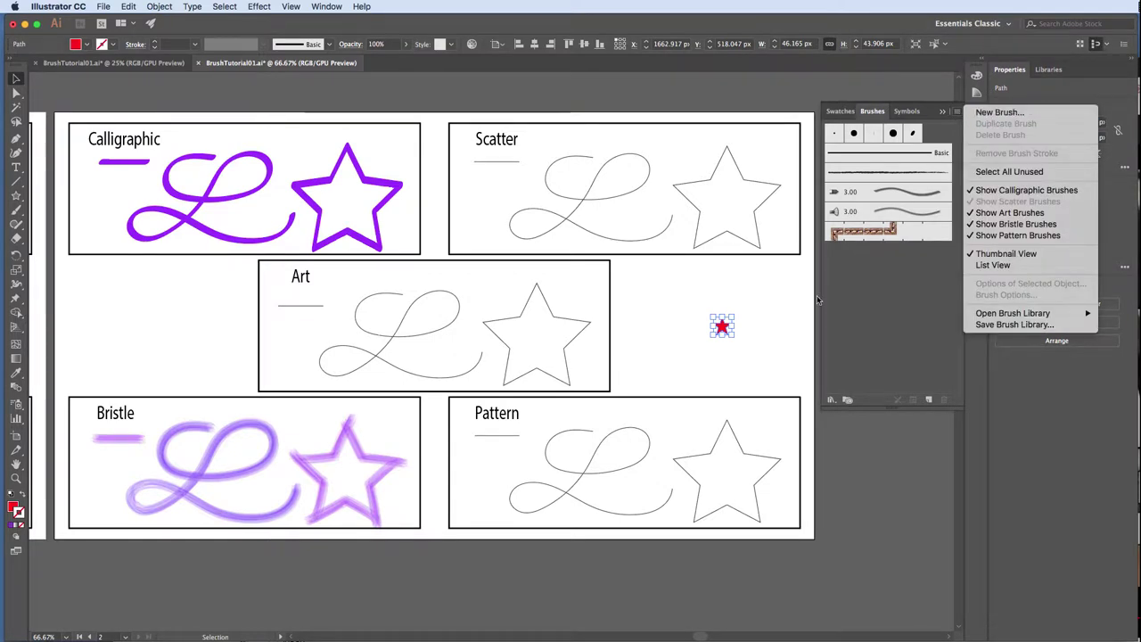
click(753, 339)
mouse_move(722, 326)
mouse_down()
mouse_move(883, 306)
mouse_move(934, 282)
mouse_up()
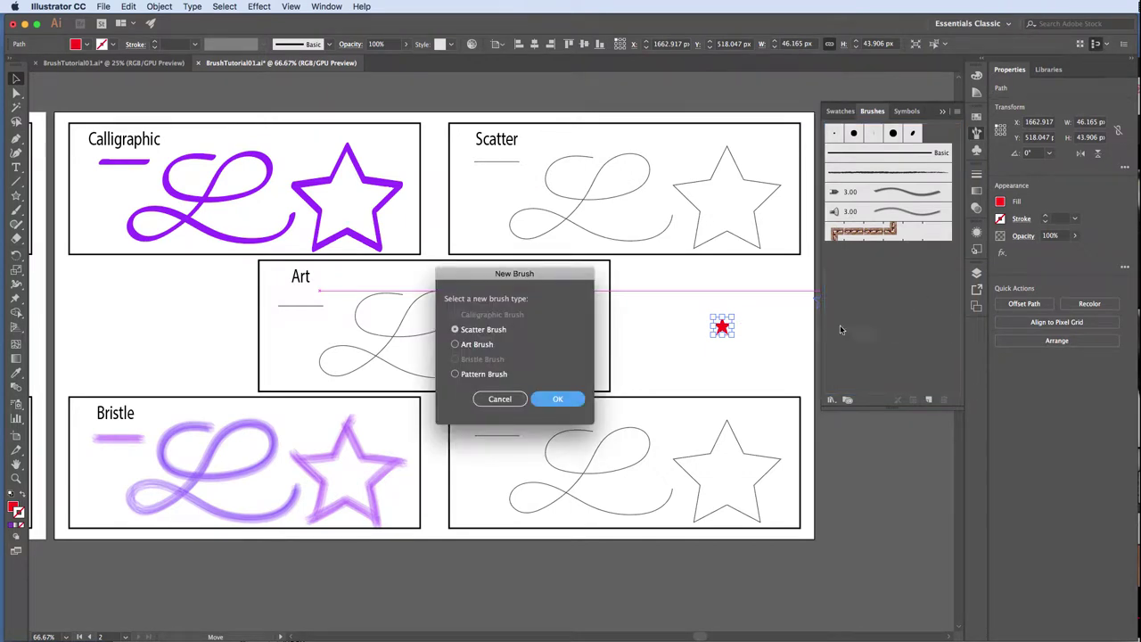
click(454, 344)
click(561, 403)
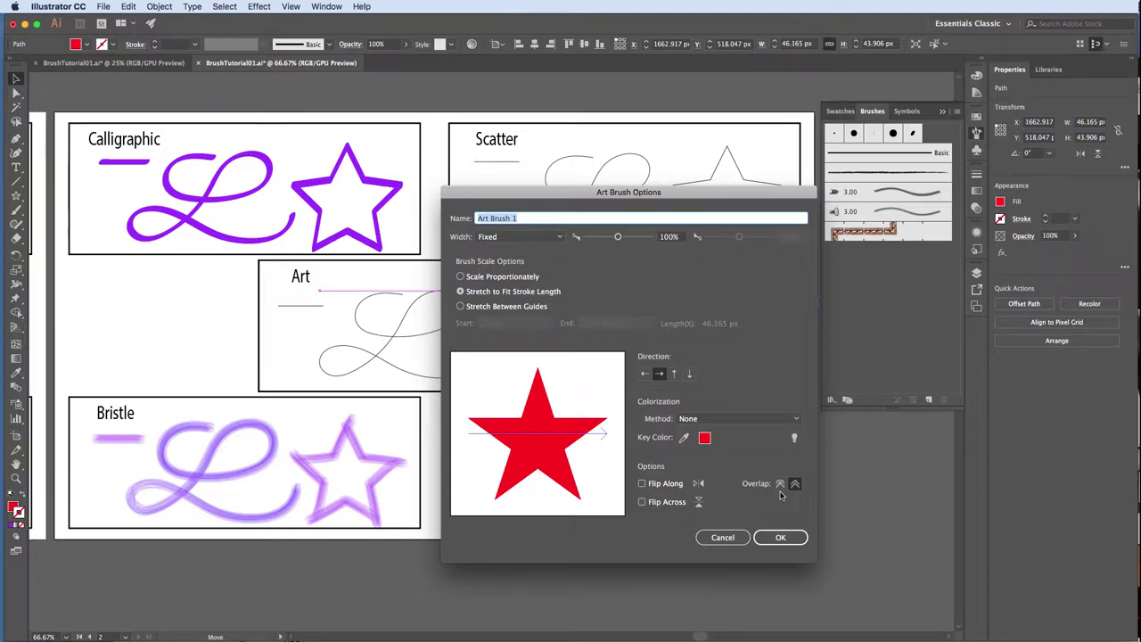
Set the red-star art brush to Scale Proportionally and save it as Art Brush 1.
click(461, 278)
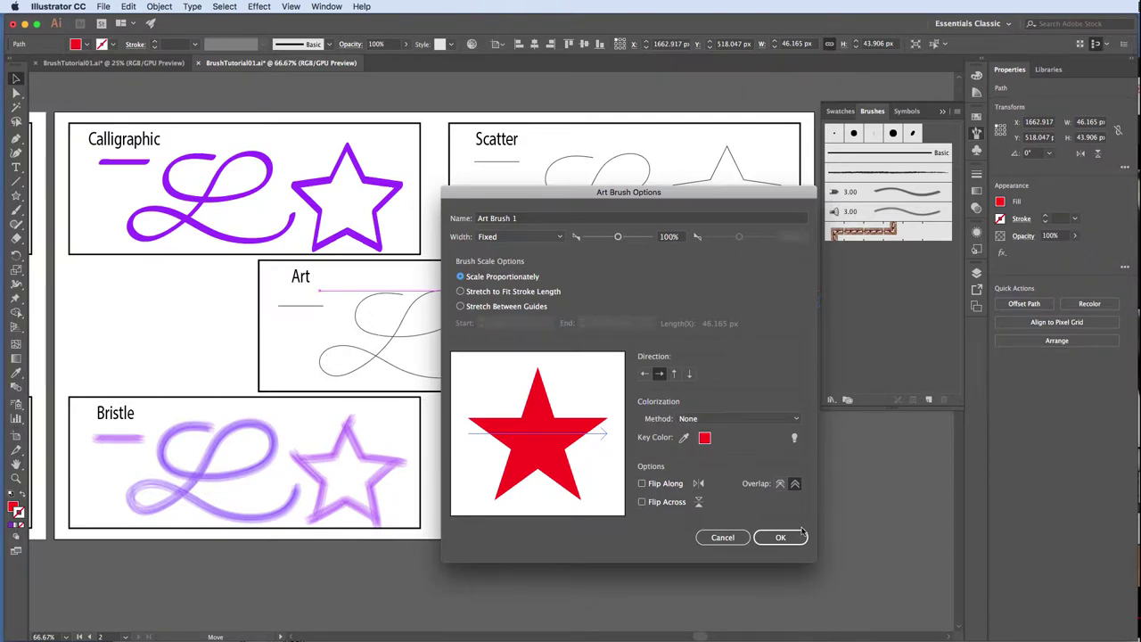
click(772, 538)
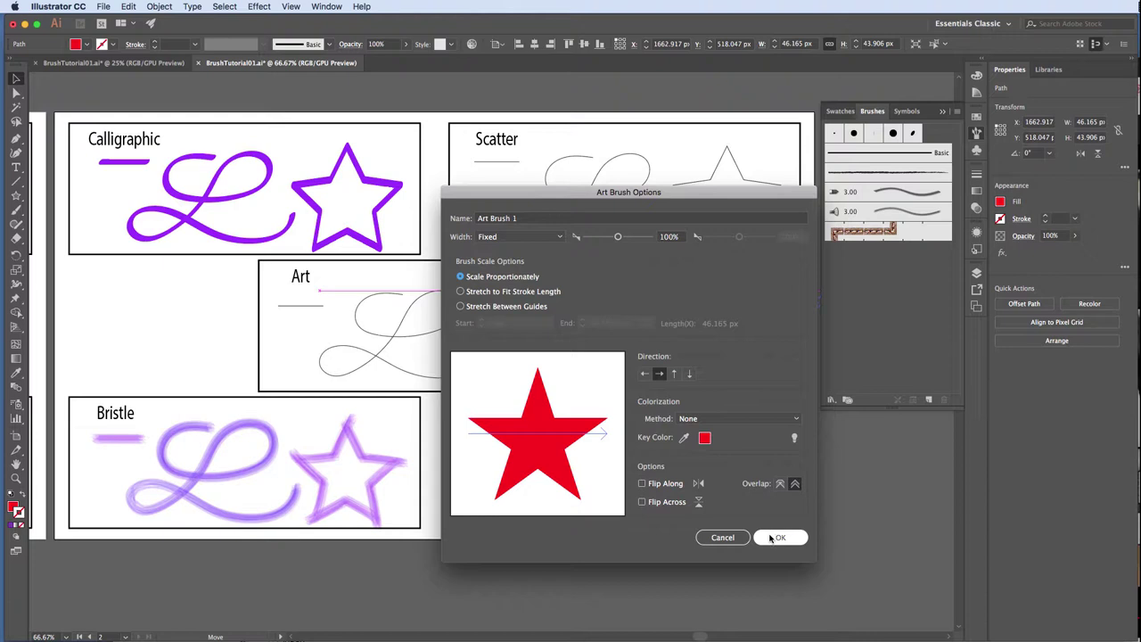
click(772, 537)
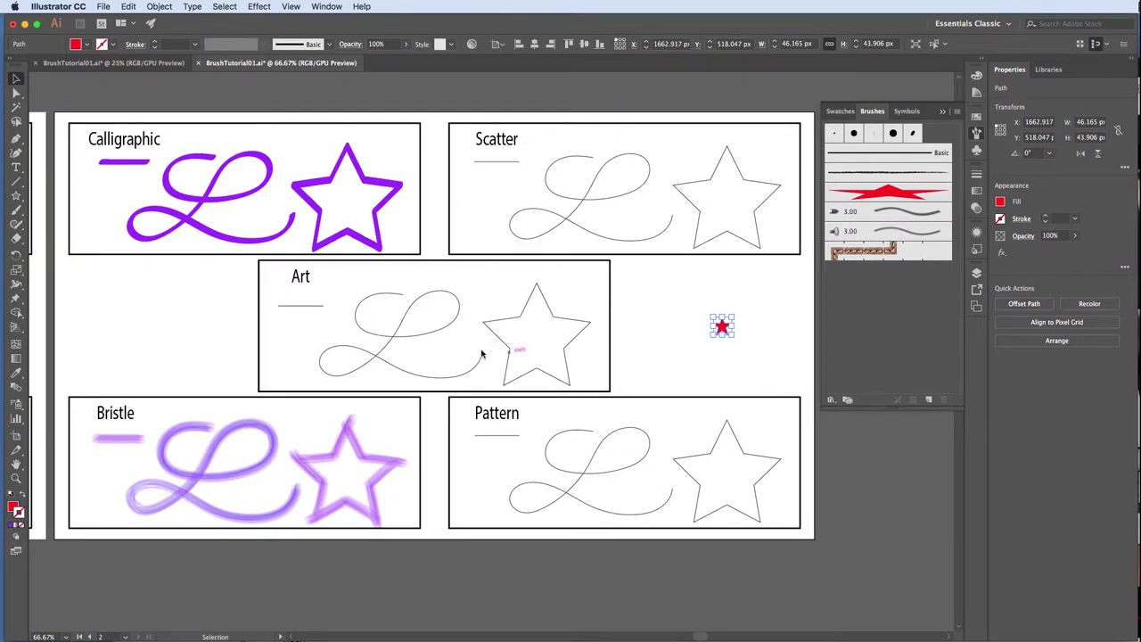
Apply Art Brush 1 to the short line, then to the loop curve in the Art artboard.
click(304, 306)
click(885, 194)
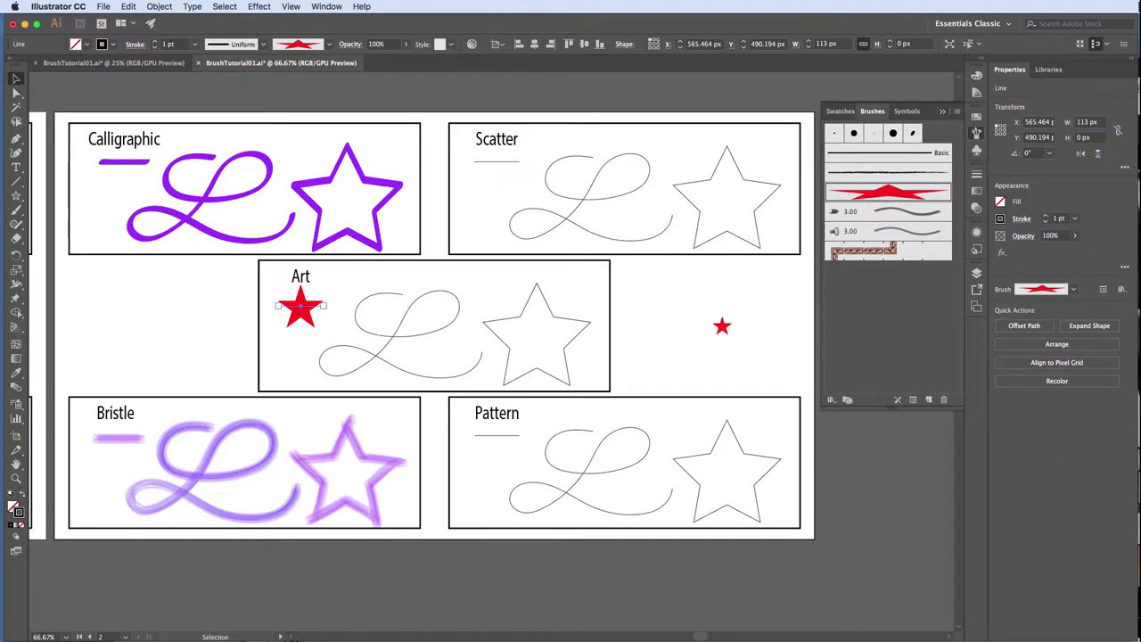
click(397, 335)
click(895, 195)
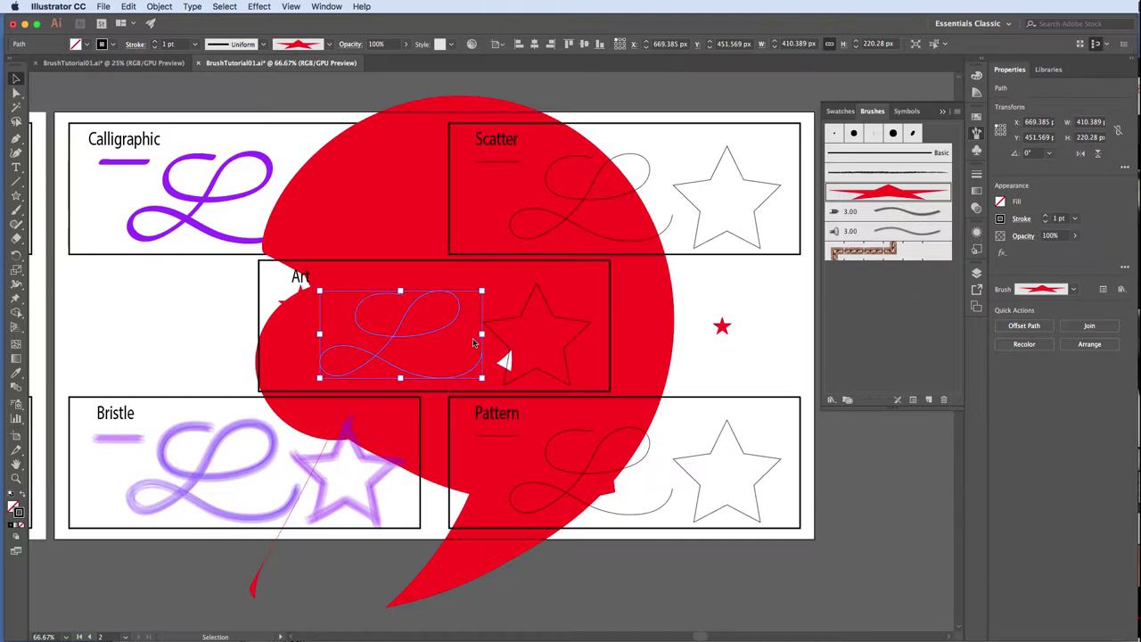
Reduce the art brush on the loop curve to 2% size.
click(914, 400)
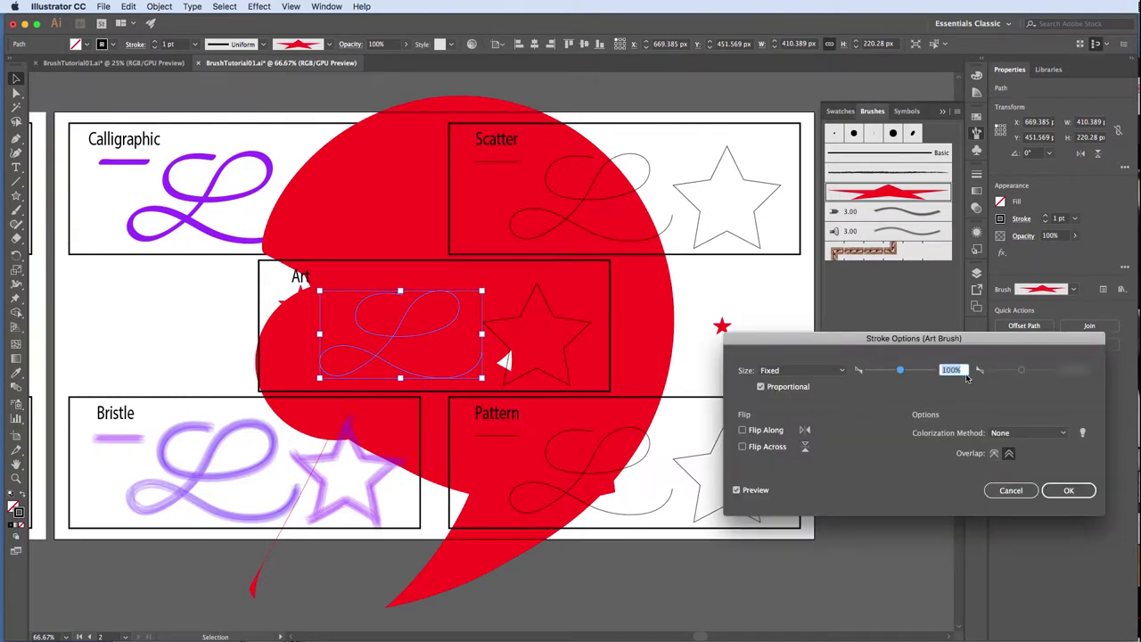
text(2)
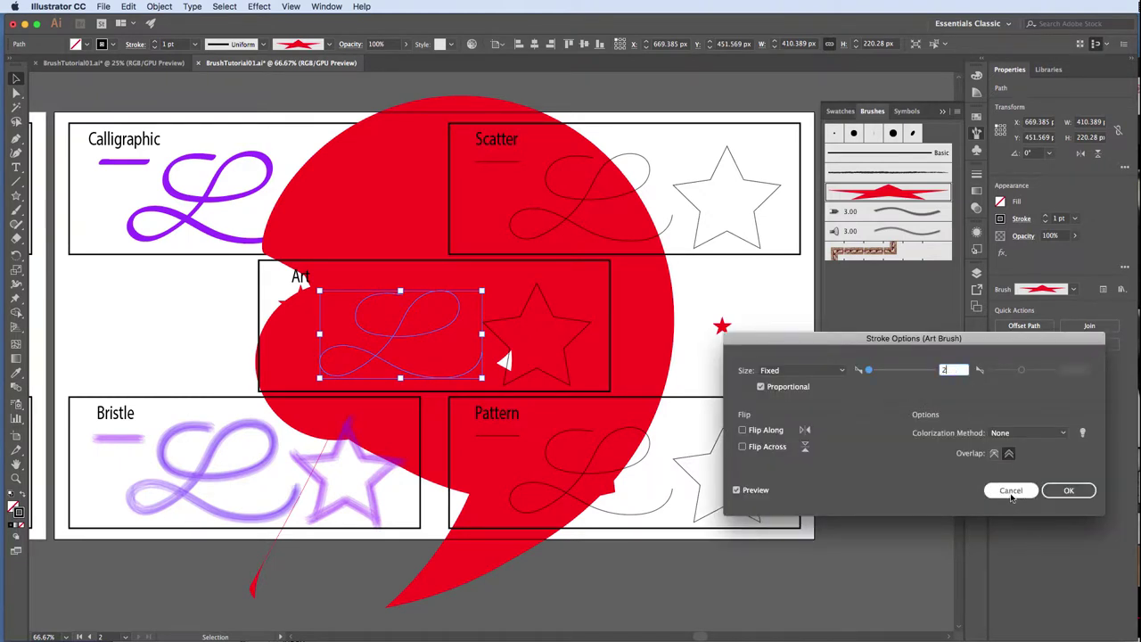
click(1067, 492)
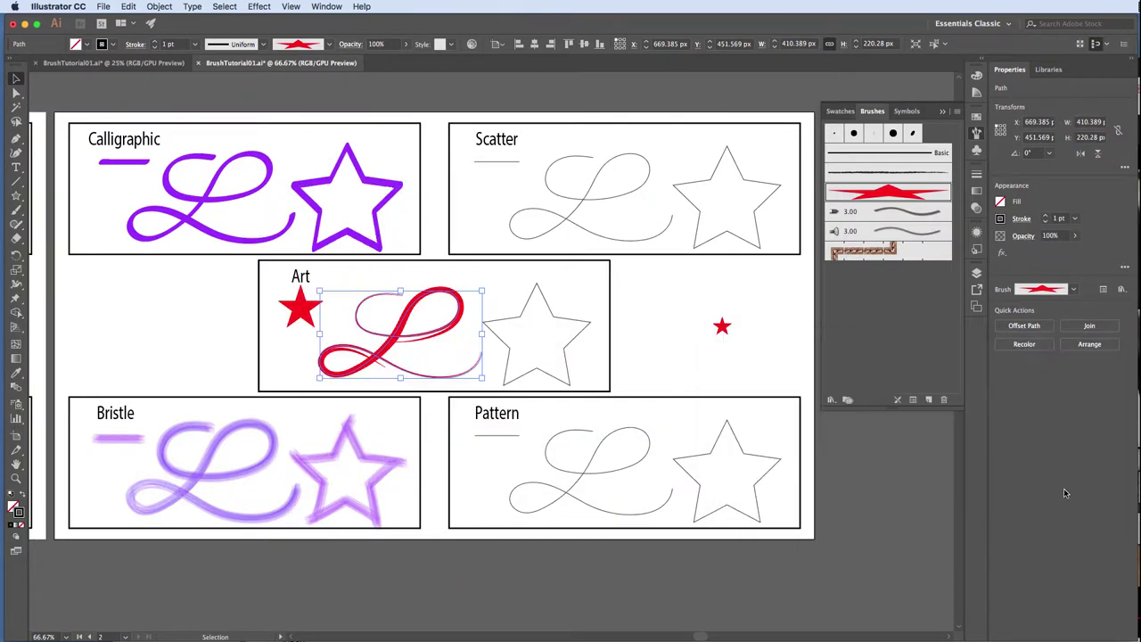
Apply the red art brush to the Art artboard's star at 10% size.
click(559, 317)
click(901, 200)
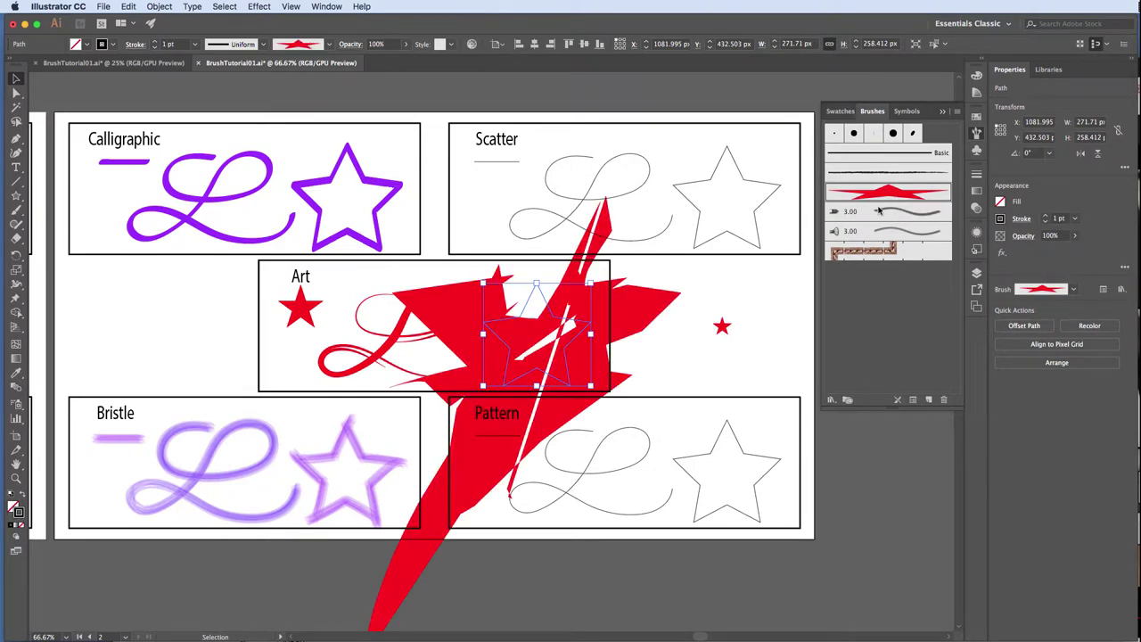
click(912, 400)
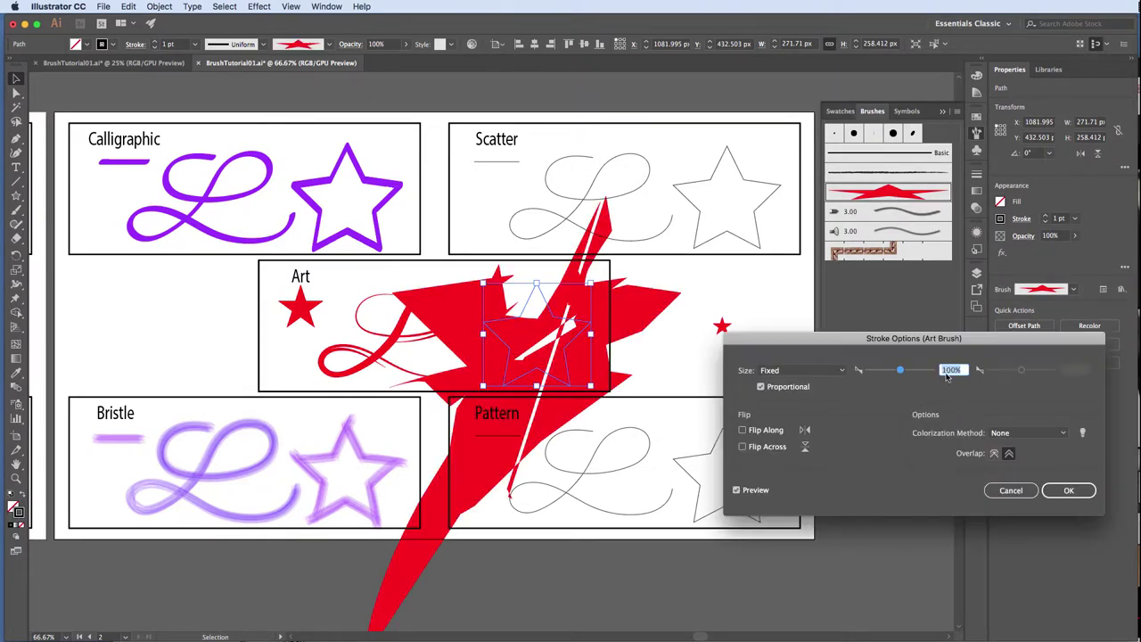
text(10)
click(1065, 489)
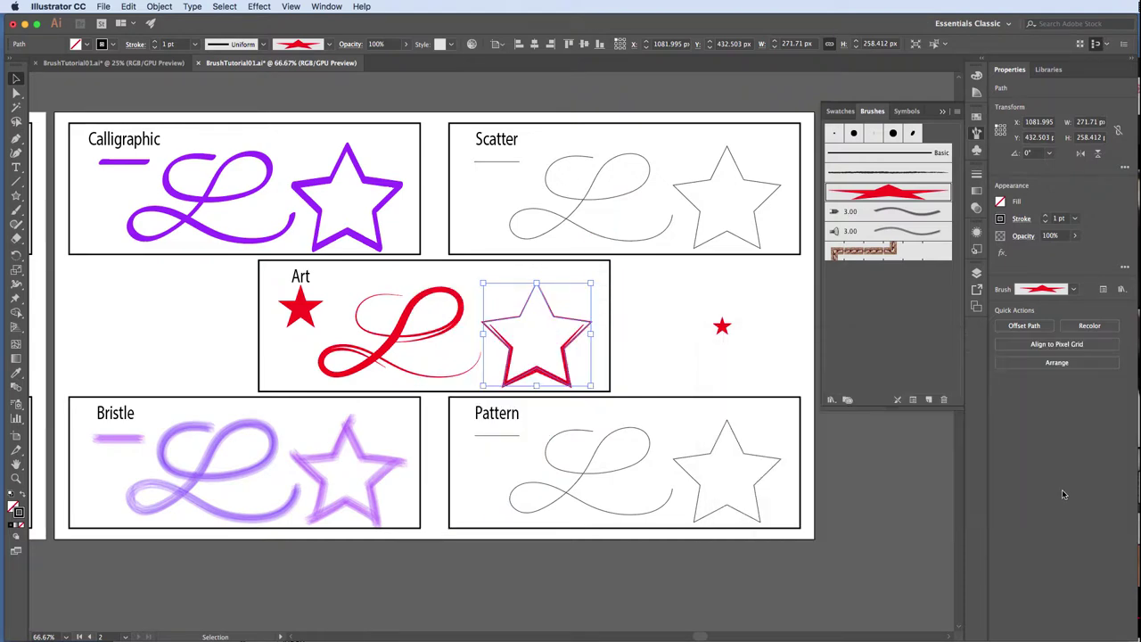
Zoom in and drag the small red star into the Brushes panel as a new Scatter Brush.
key(ctrl+plus)
click(722, 326)
drag(690, 351, 881, 324)
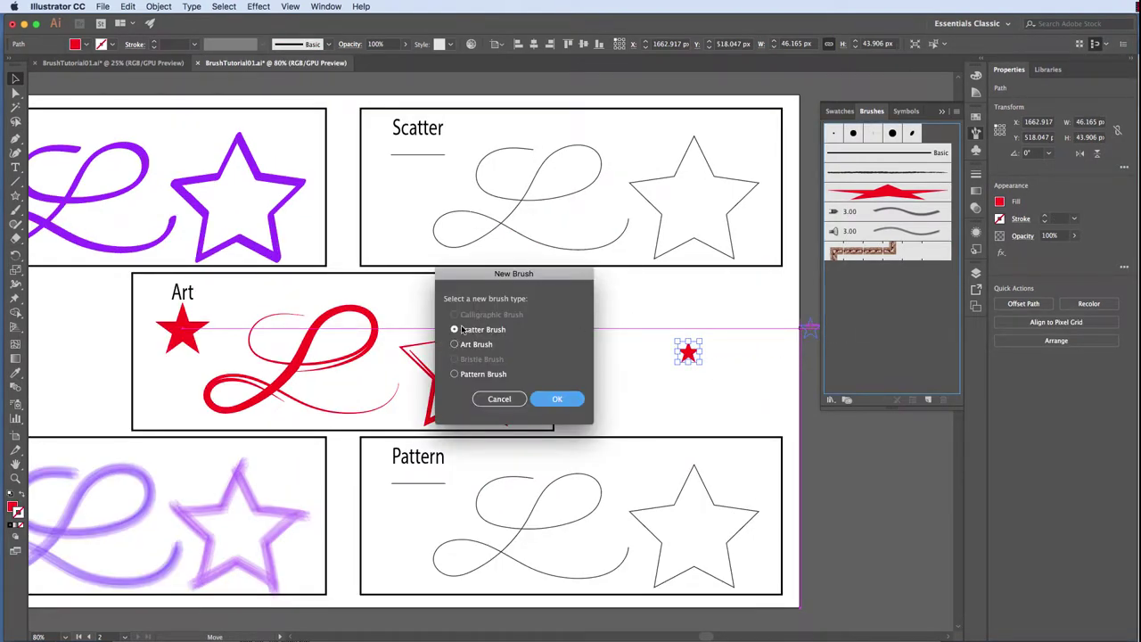
click(563, 399)
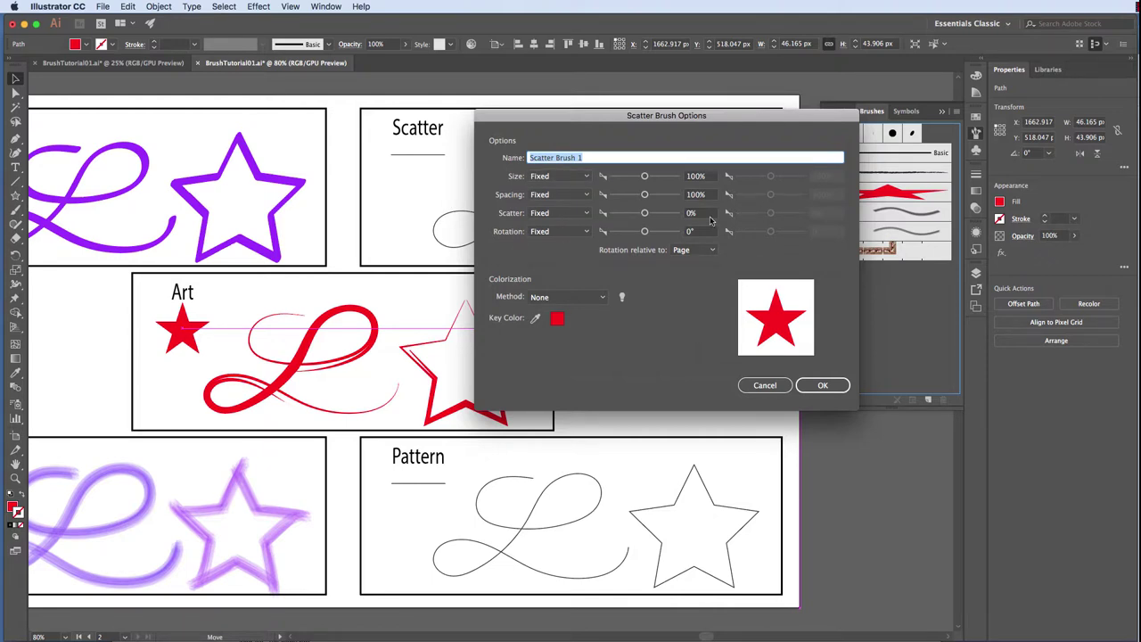
Set Size, Spacing, Scatter and Rotation variations all to Random.
click(570, 177)
click(571, 201)
click(571, 195)
click(571, 220)
click(571, 213)
click(568, 238)
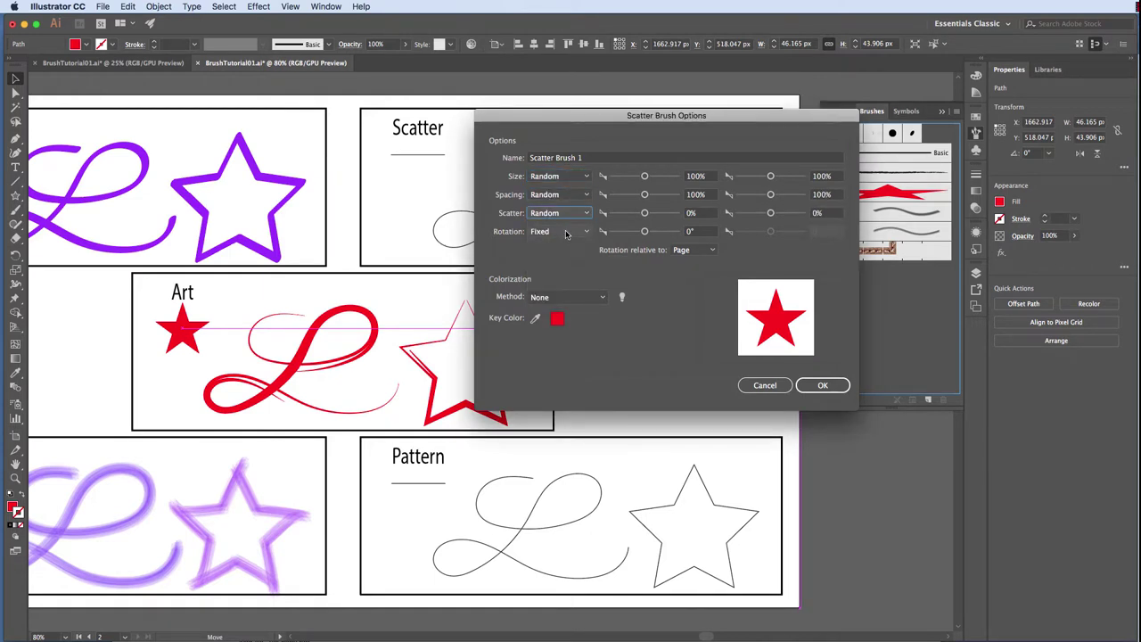
click(566, 232)
click(569, 256)
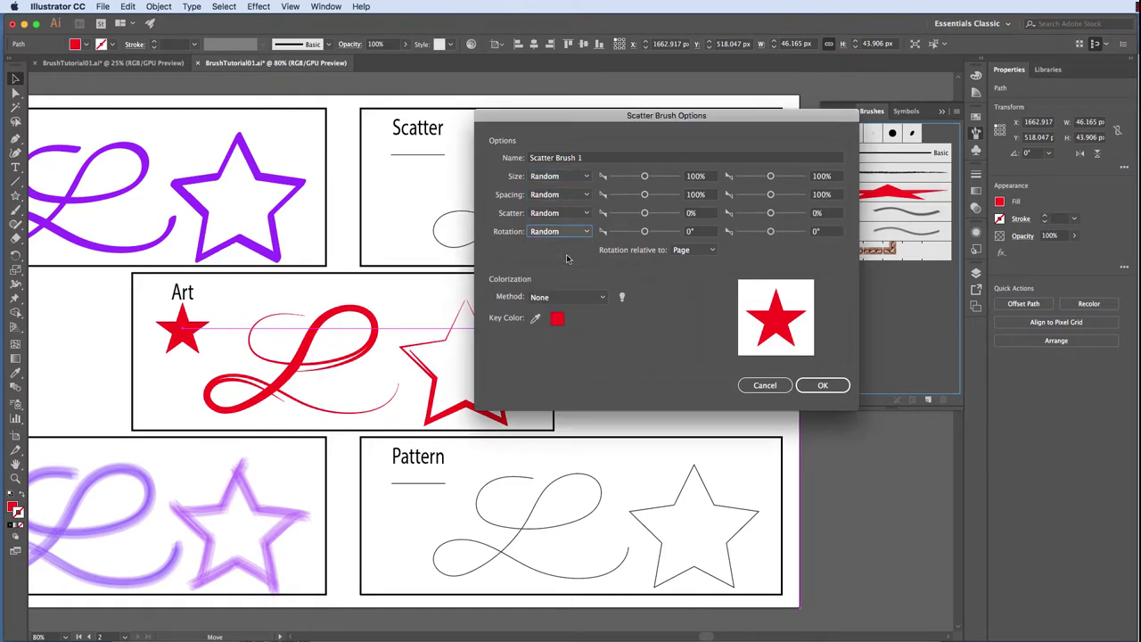
Set random size to 20–120% and random spacing to 80–120%.
click(701, 176)
double_click(700, 177)
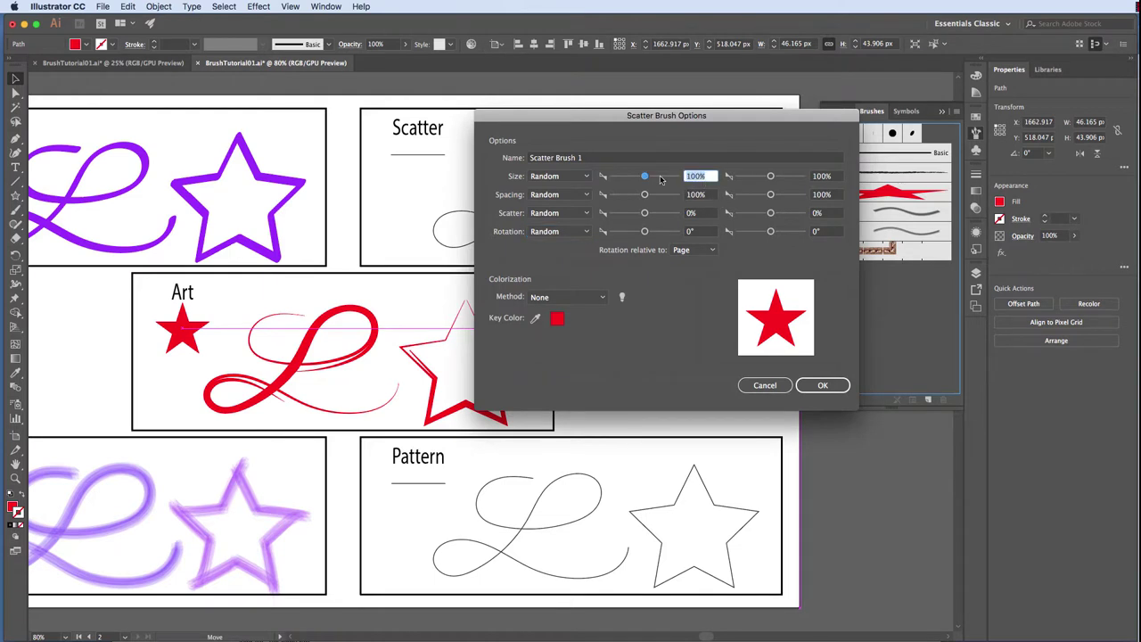
text(20)
click(828, 176)
double_click(828, 176)
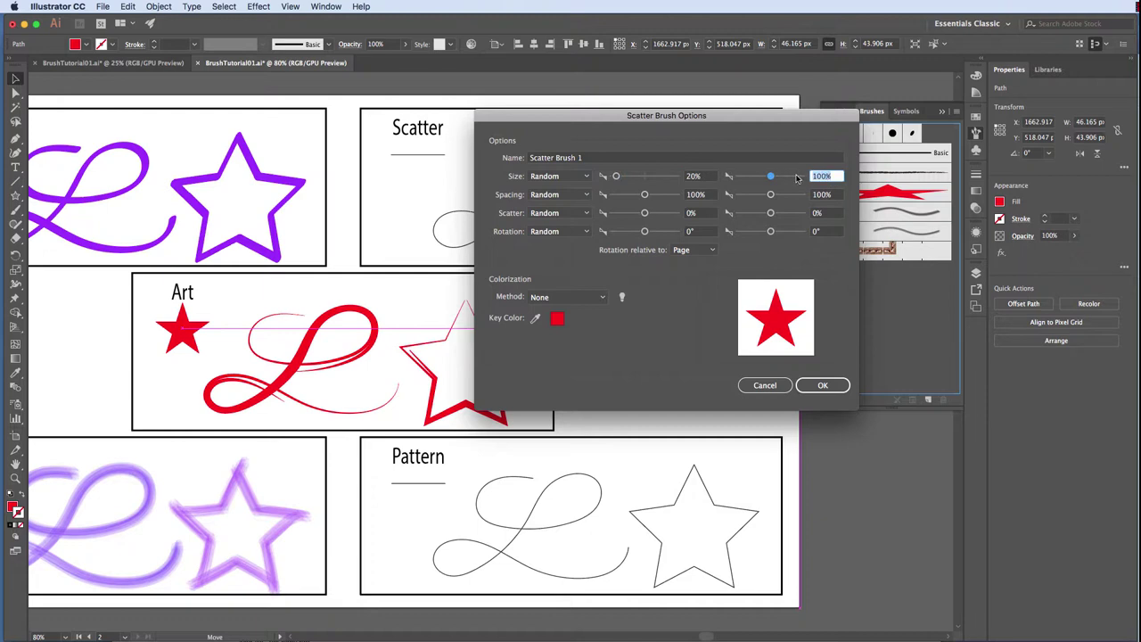
text(120)
click(704, 194)
double_click(704, 194)
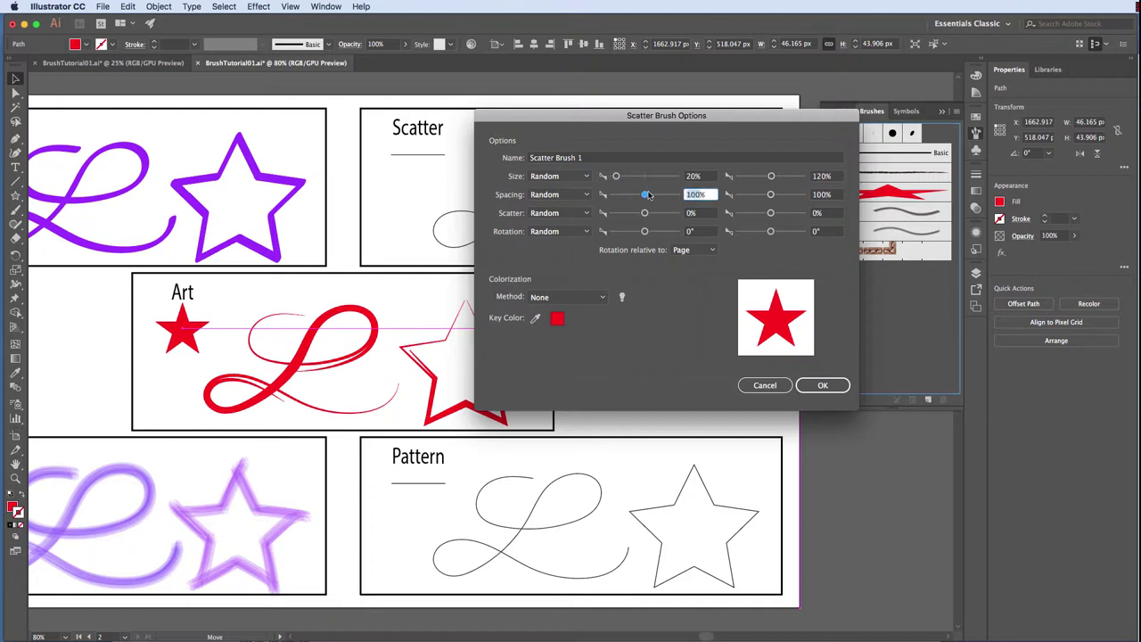
text(80)
key(Tab)
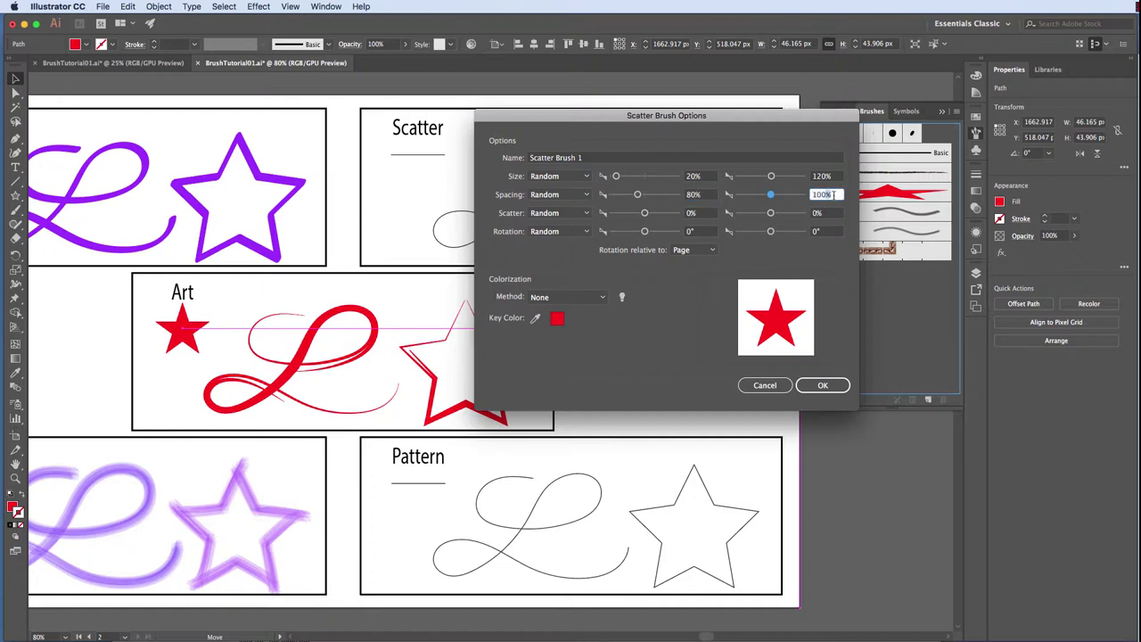
text(120)
key(Tab)
key(Tab)
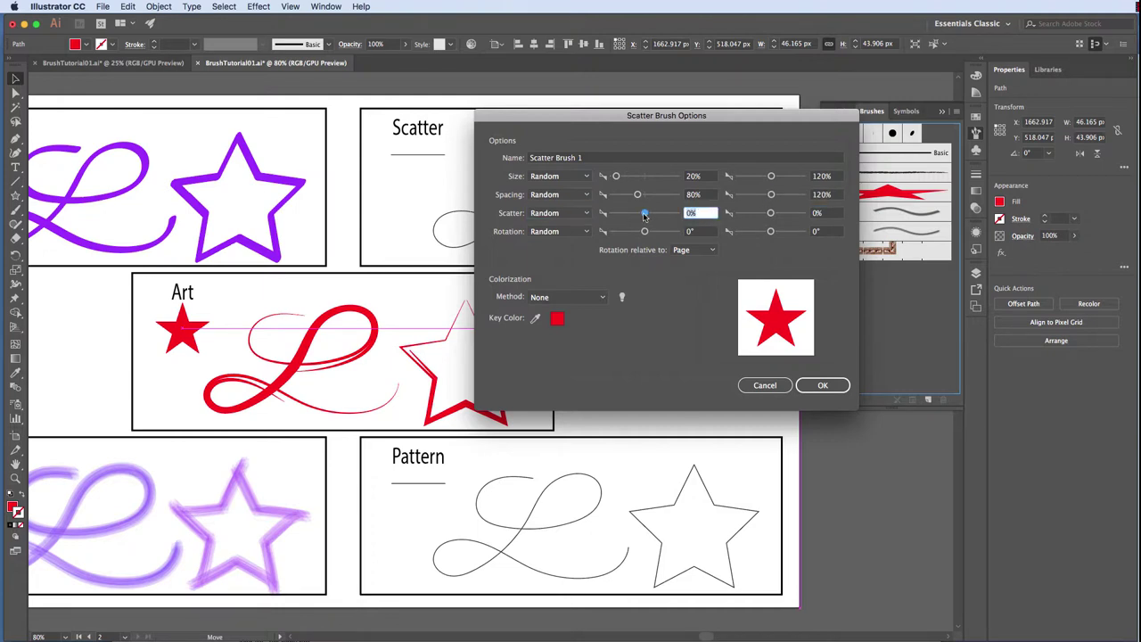
Set scatter to 64% and rotation to 38°, then create Scatter Brush 1.
drag(645, 215, 647, 215)
key(Tab)
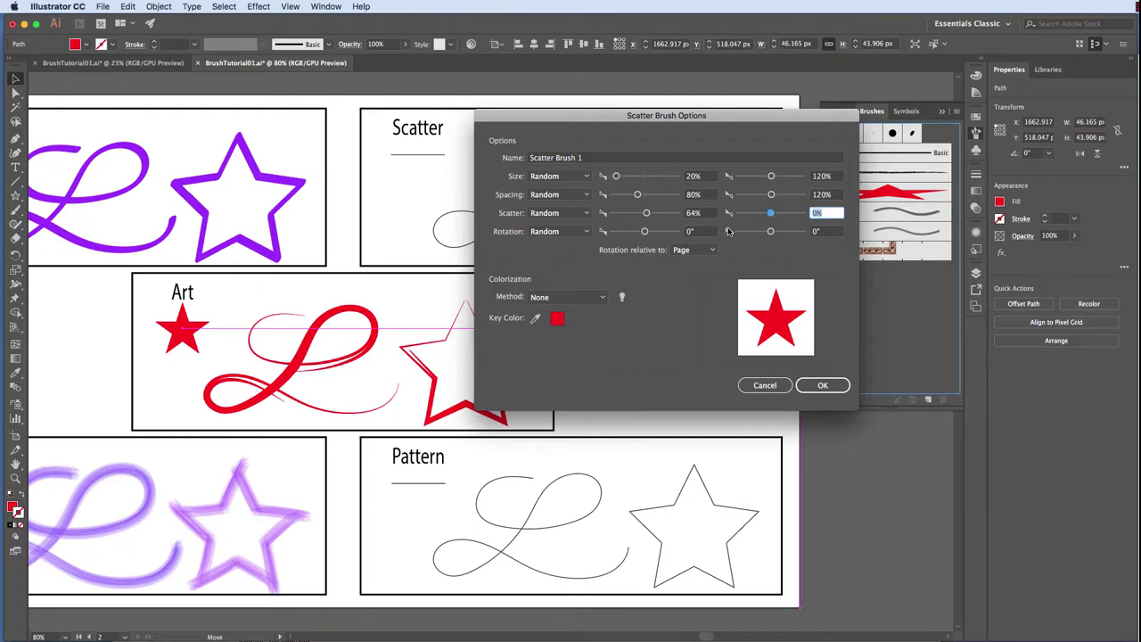
click(699, 232)
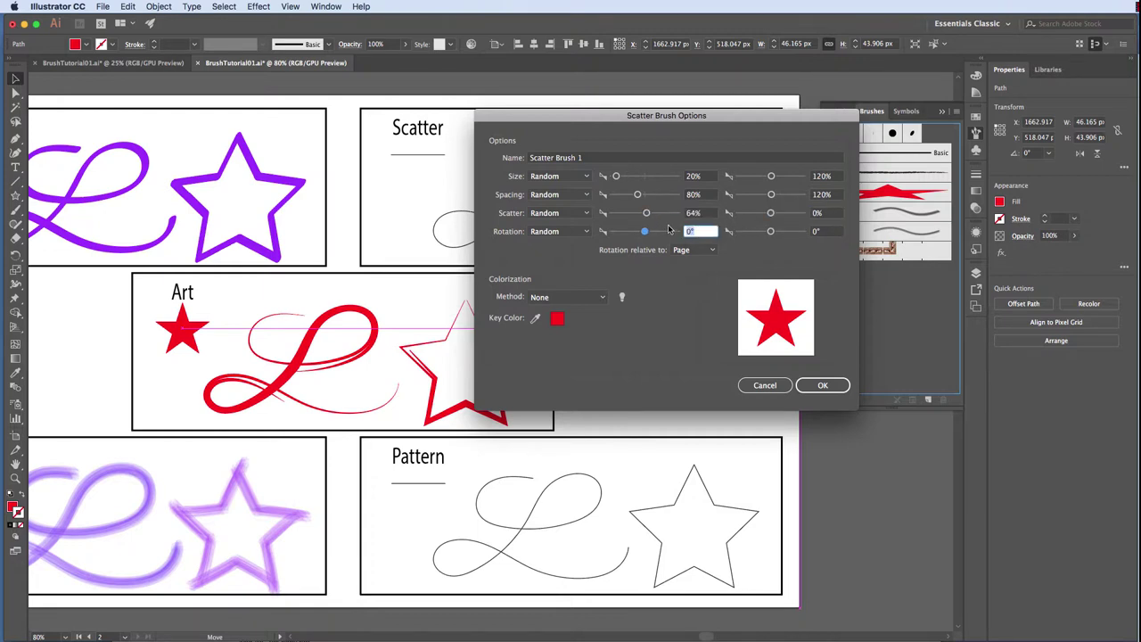
text(38)
click(821, 386)
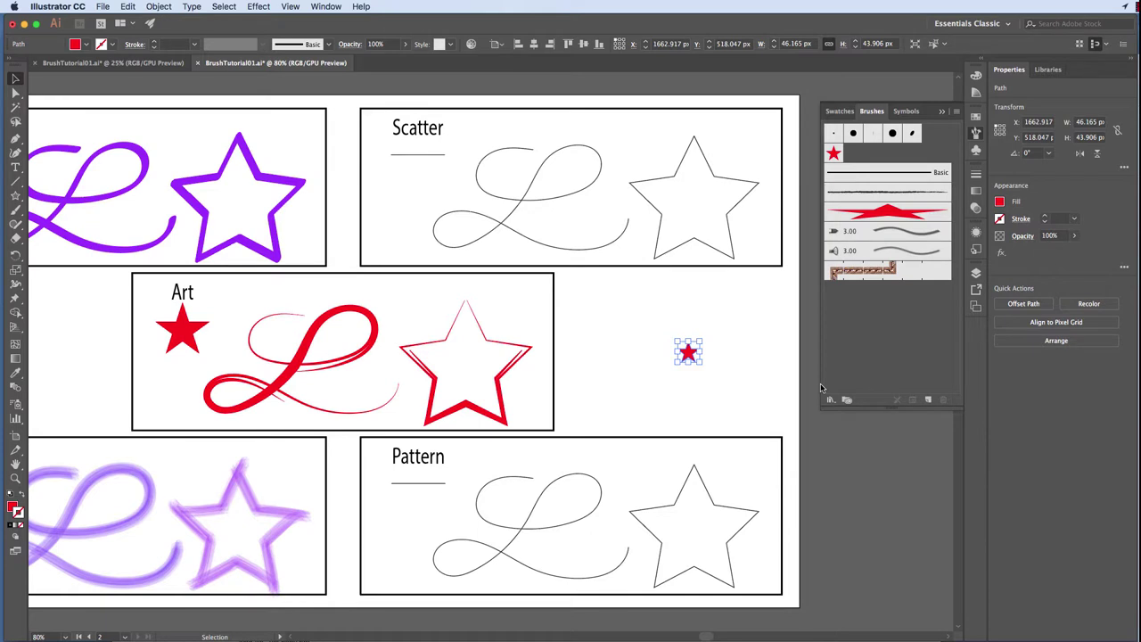
Apply Scatter Brush 1 to the Scatter artboard's line, loop and star, then deselect.
click(430, 157)
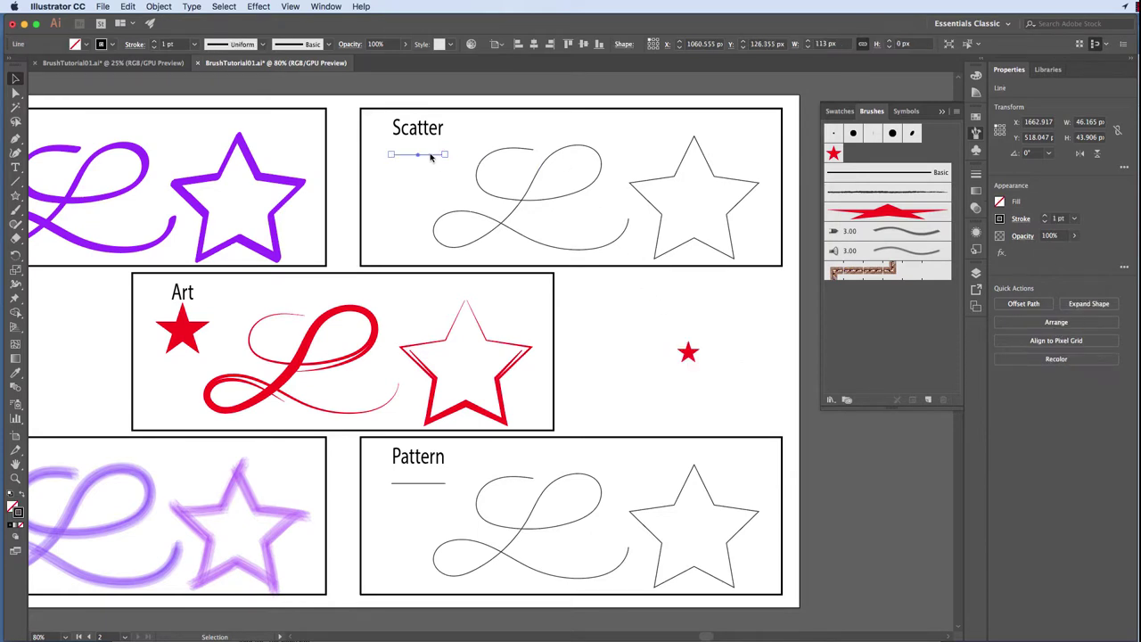
shift+click(535, 181)
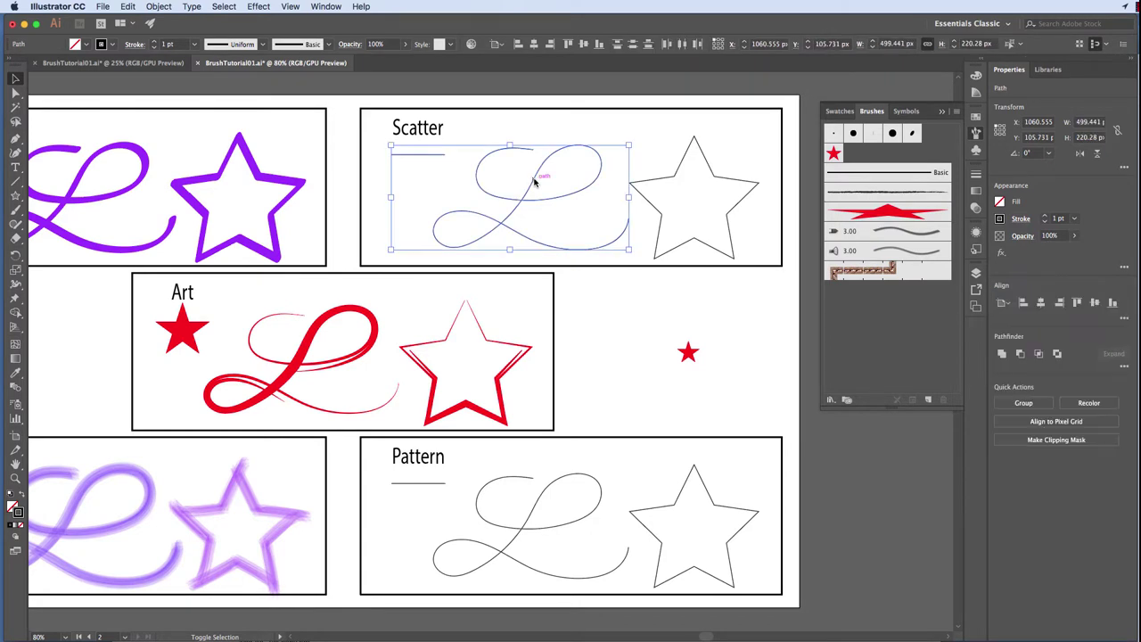
shift+click(676, 180)
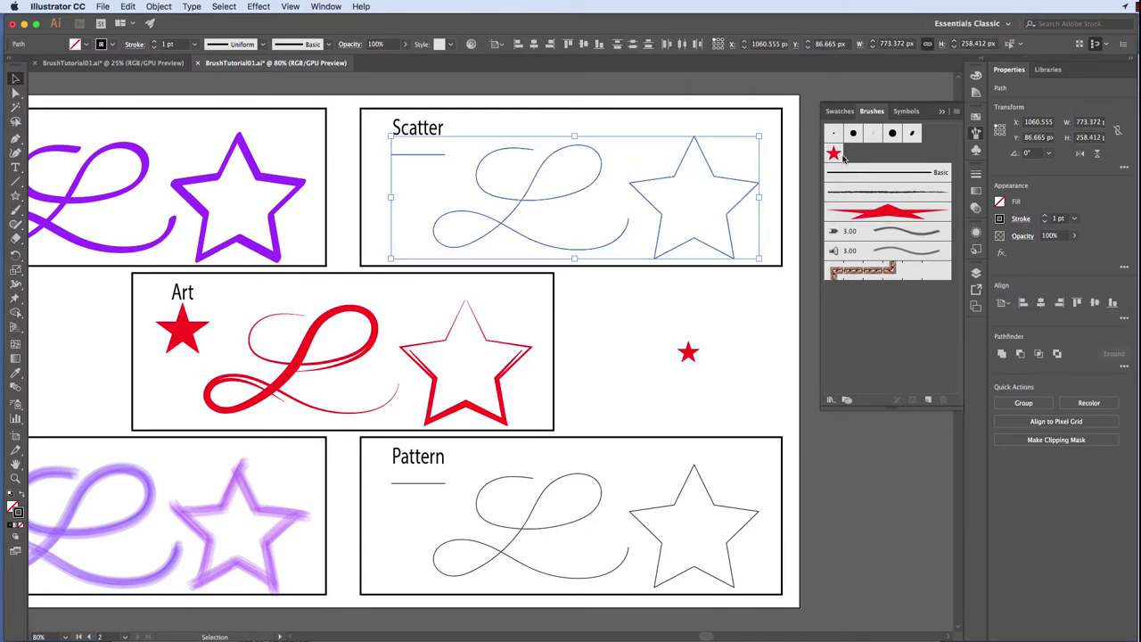
click(833, 153)
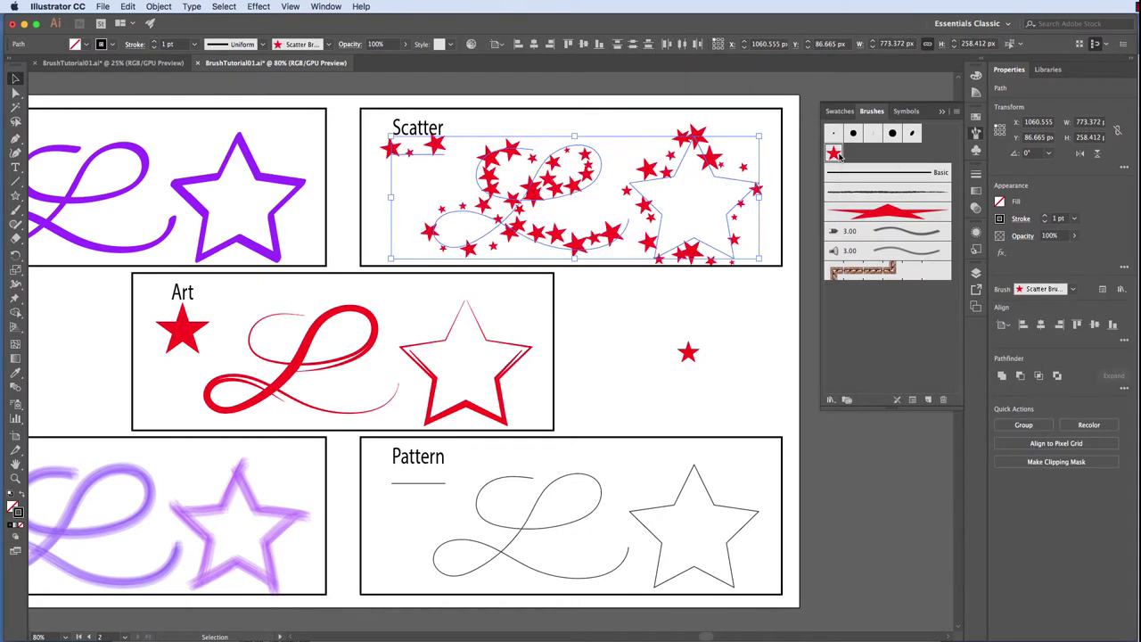
click(757, 305)
scroll(757, 307, down, 3)
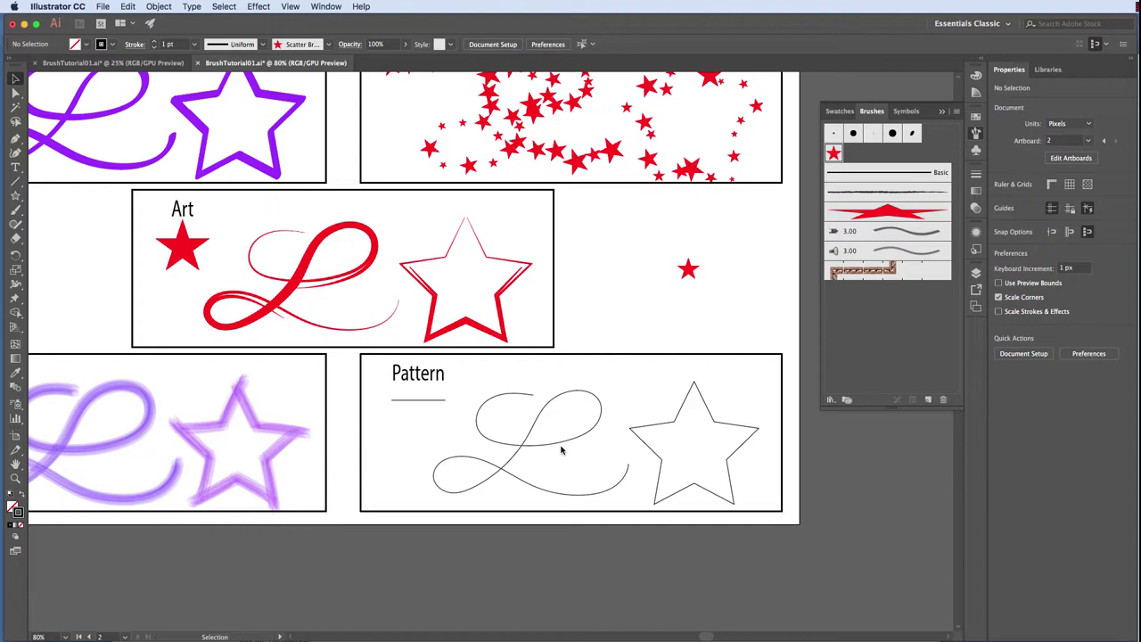
Start a new Pattern Brush and set its side tile to the Alyssa pattern.
click(957, 115)
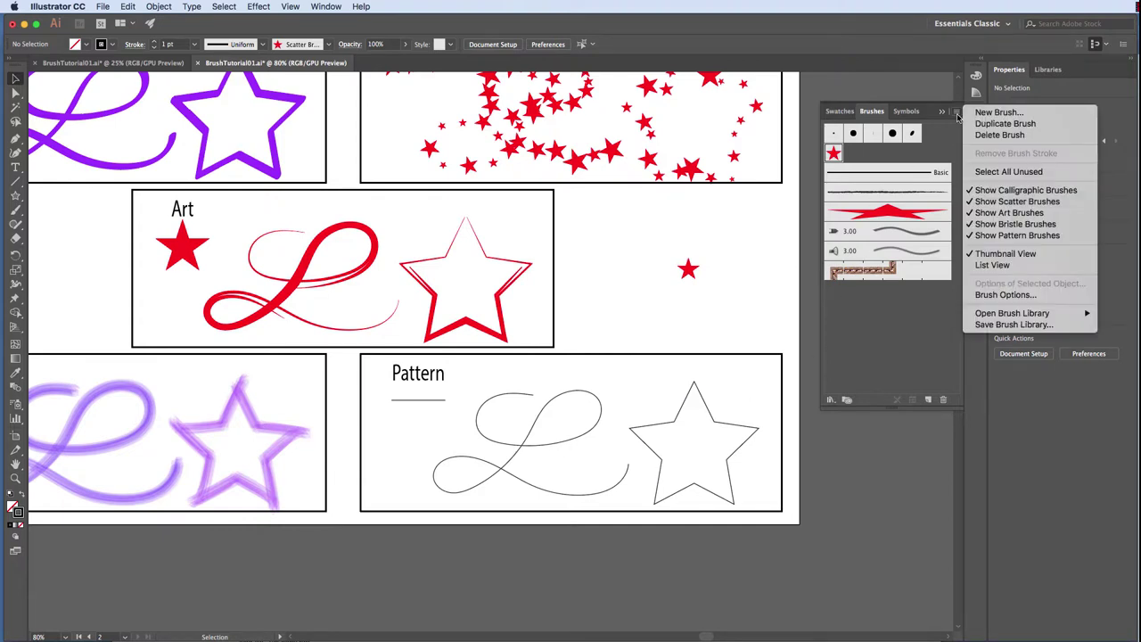
click(979, 116)
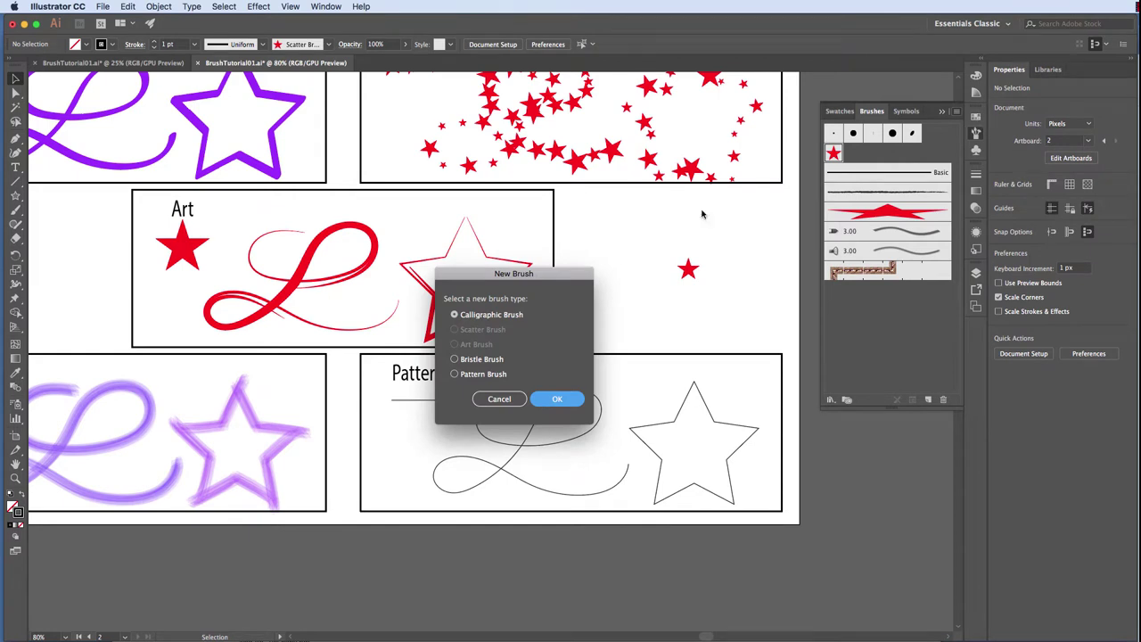
click(472, 374)
click(555, 401)
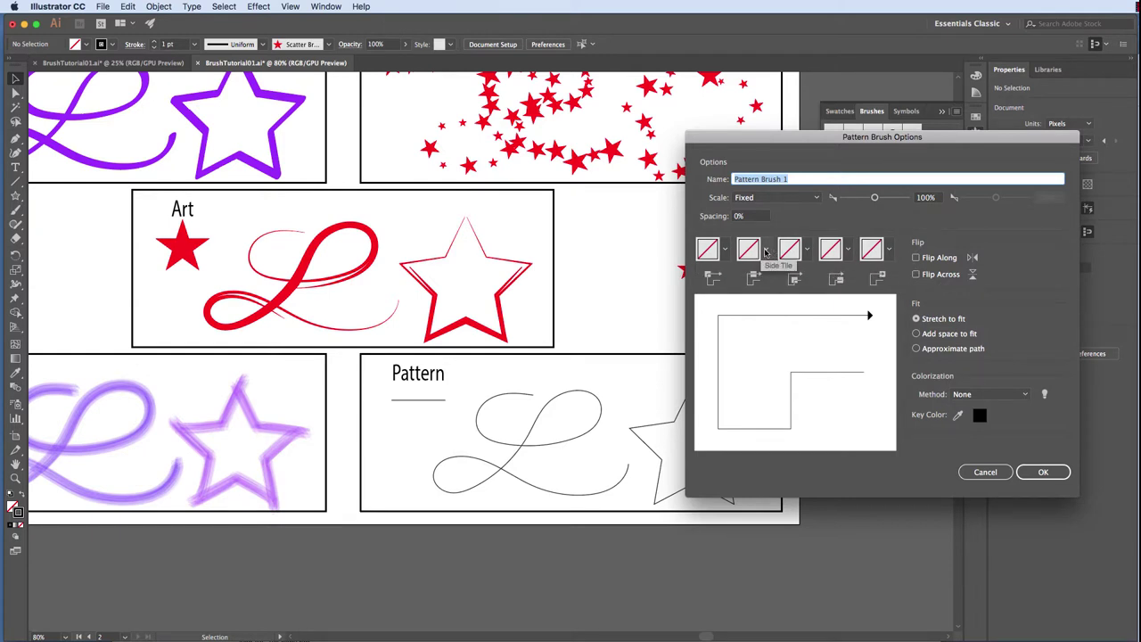
click(765, 253)
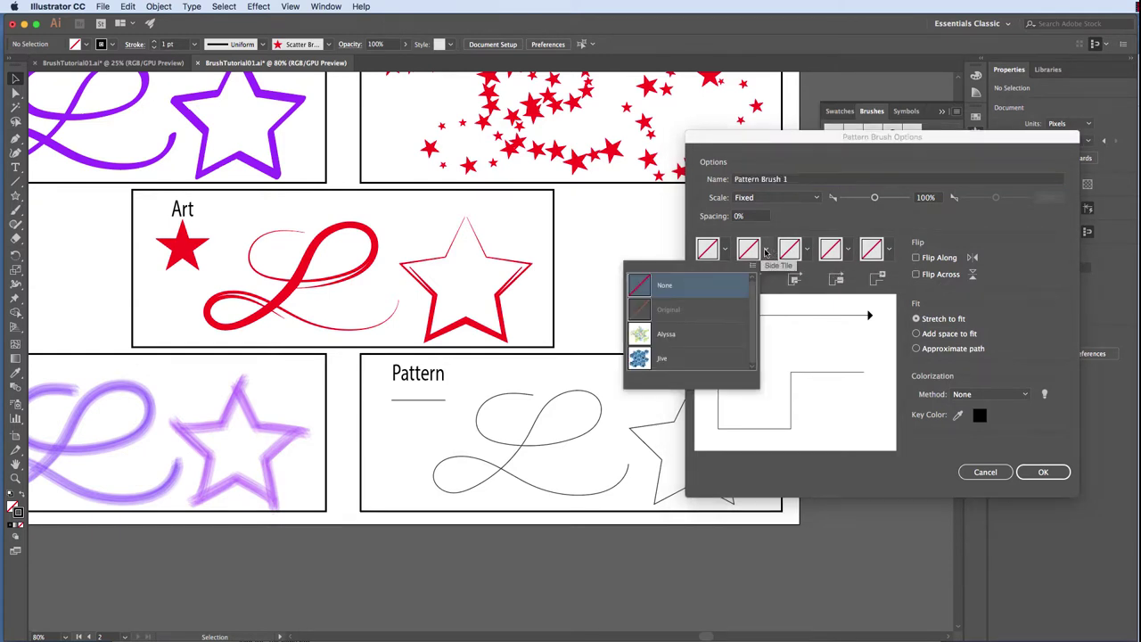
click(703, 334)
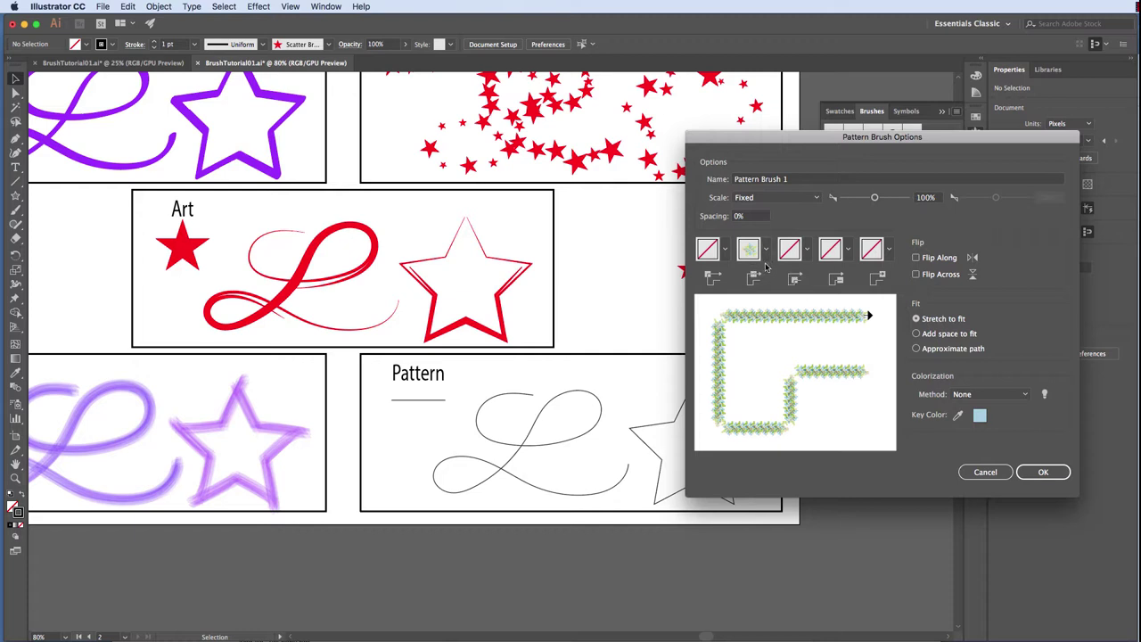
Cancel that dialog and drag the small red star into the Brushes panel as a Pattern Brush.
click(985, 472)
click(689, 270)
mouse_move(689, 271)
mouse_down()
mouse_move(764, 277)
mouse_move(921, 318)
mouse_move(892, 314)
mouse_up()
click(479, 373)
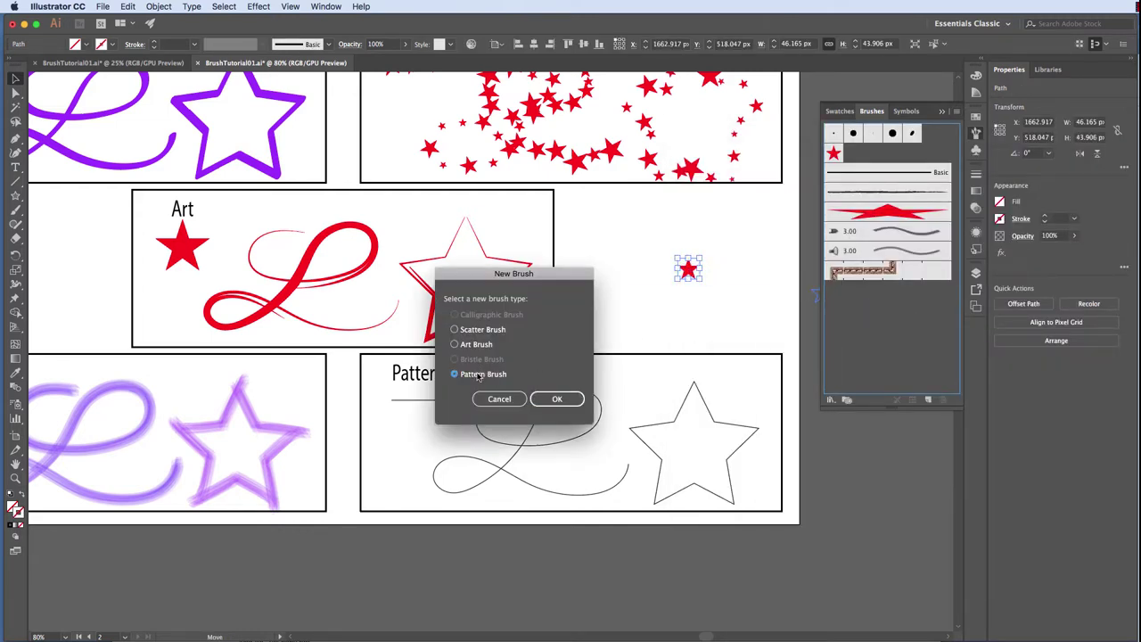
click(559, 401)
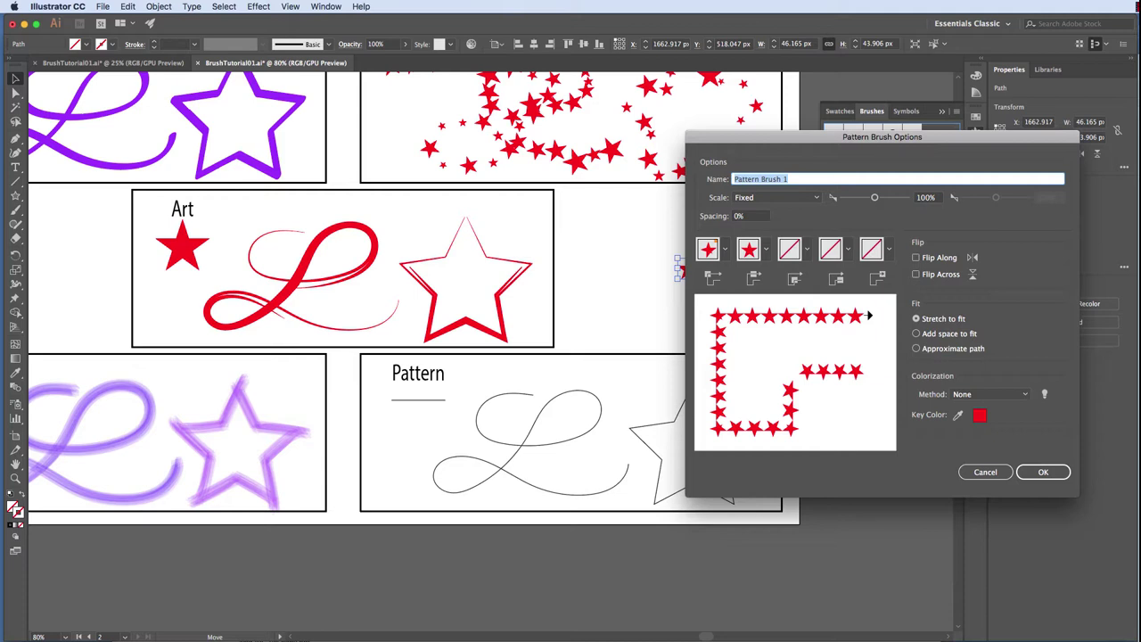
Use Auto-Centered outer and Auto-Between inner corners, create the brush, and select the Pattern line.
click(724, 251)
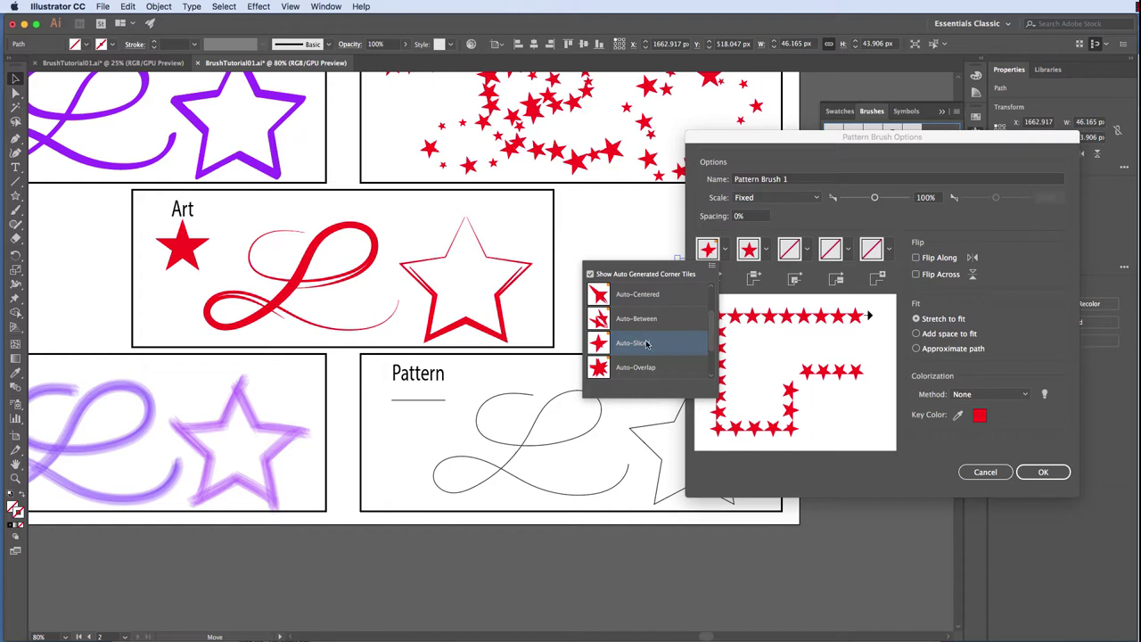
click(652, 298)
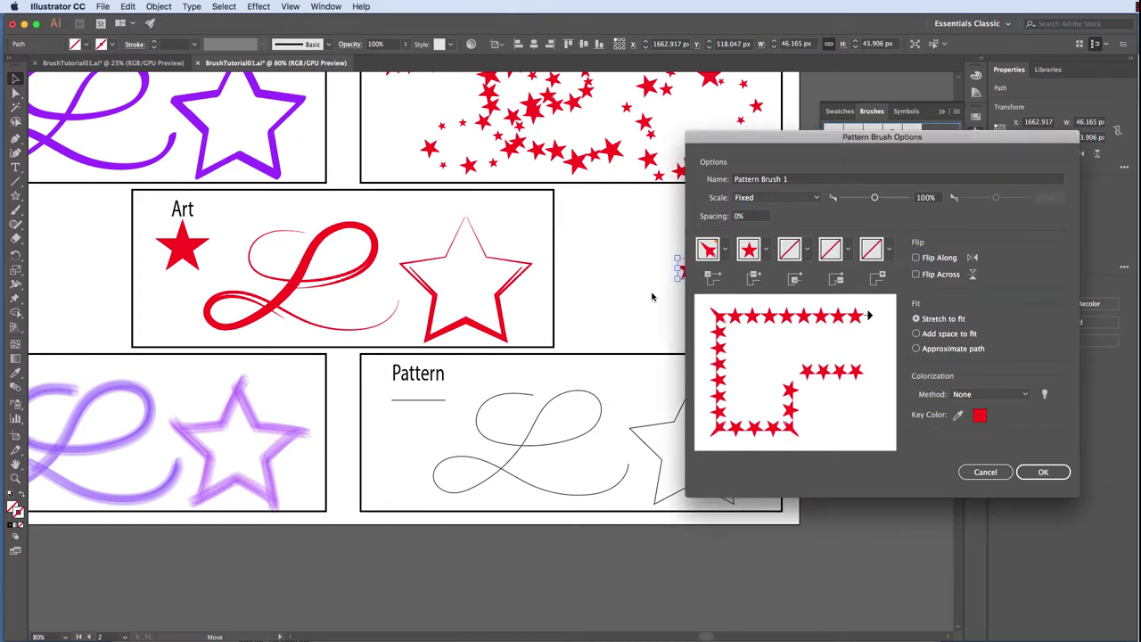
click(808, 252)
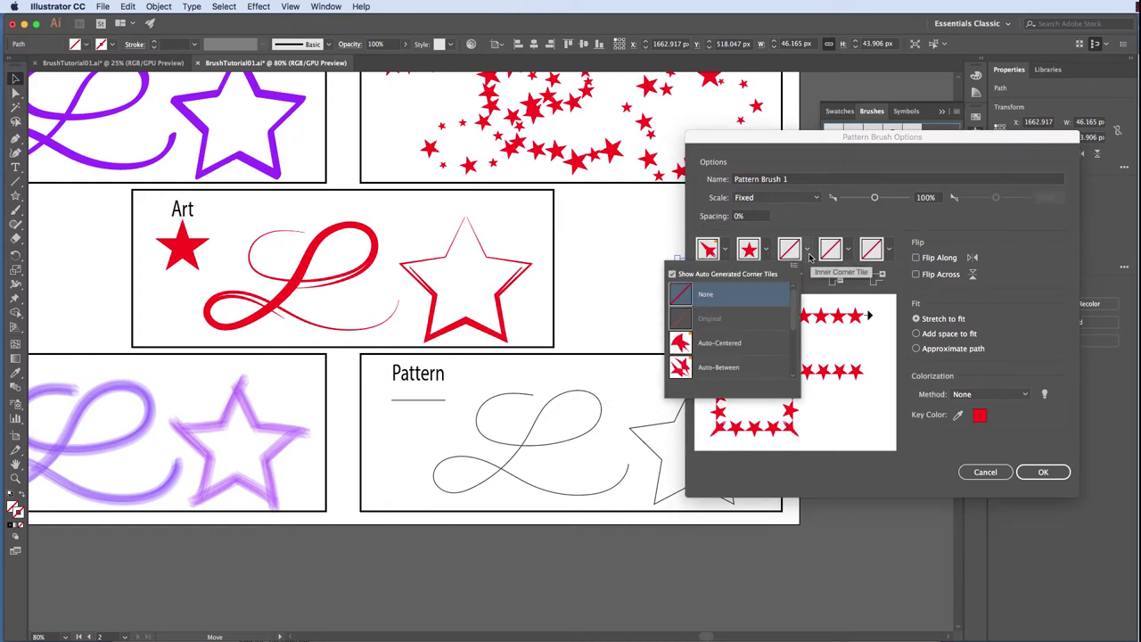
click(717, 368)
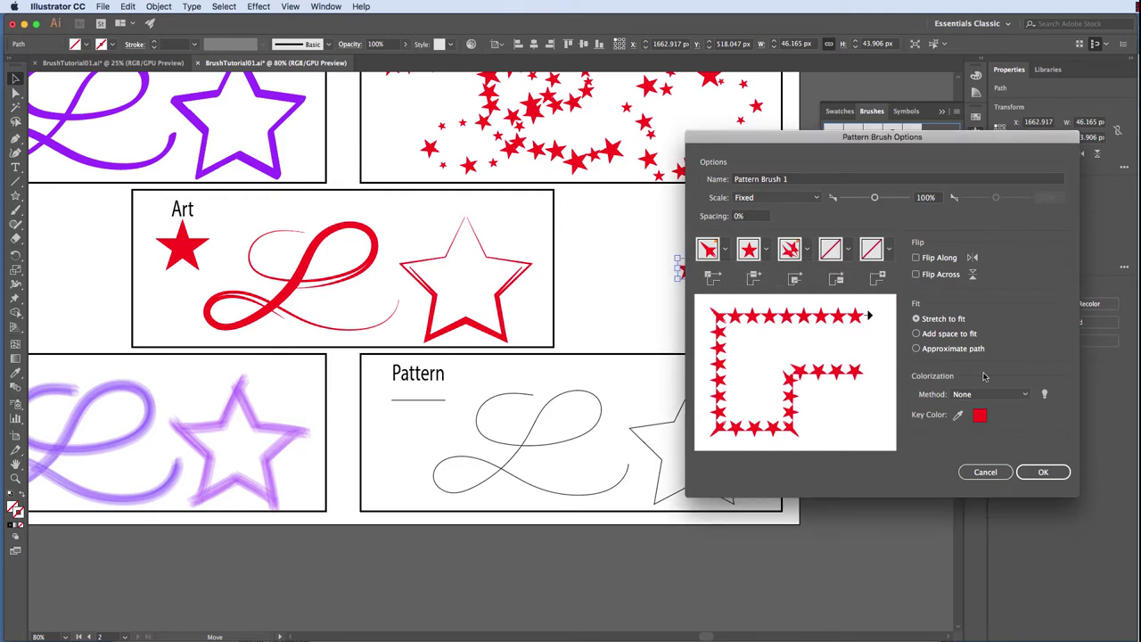
click(1041, 470)
click(418, 400)
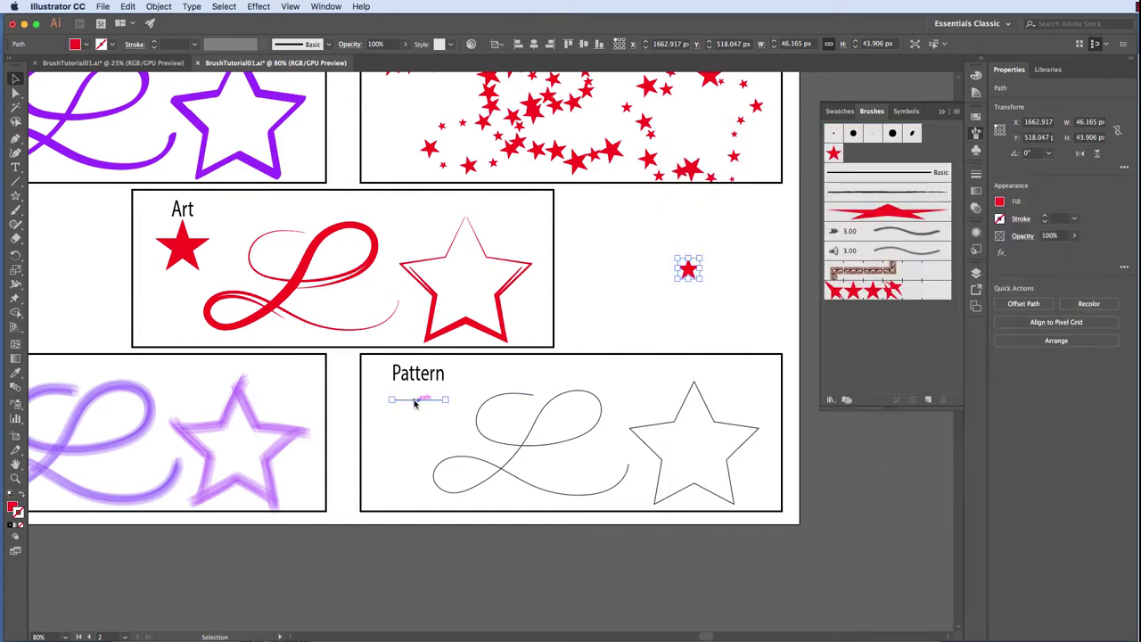
Apply Pattern Brush 1 to the Pattern artboard's line, swirl and star at 40% scale.
shift+click(499, 439)
shift+click(658, 427)
click(878, 291)
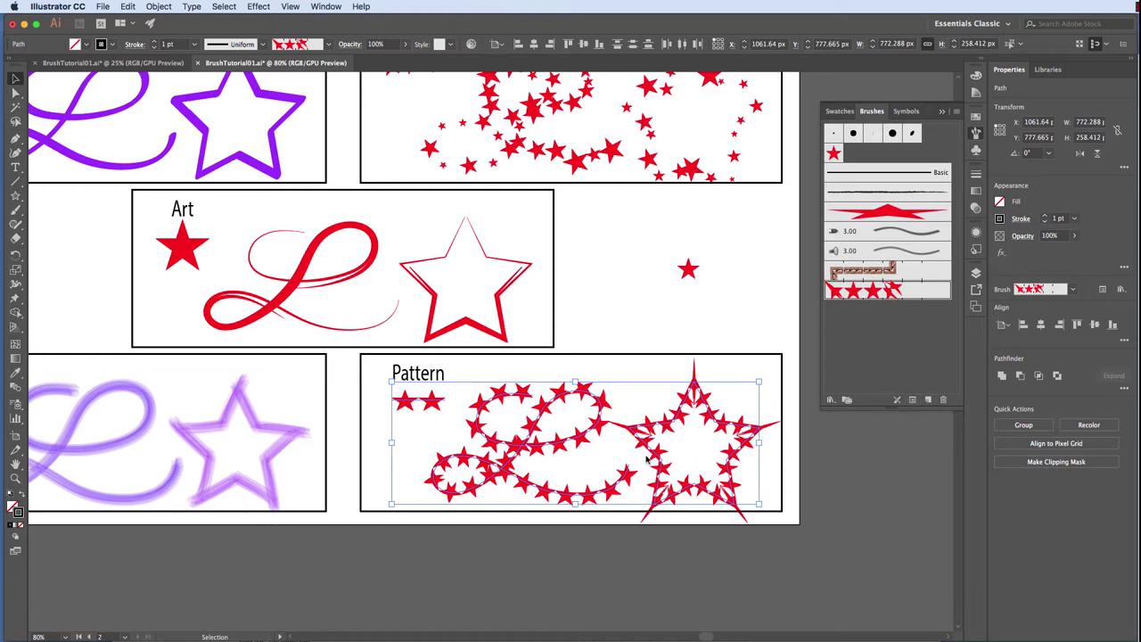
click(912, 400)
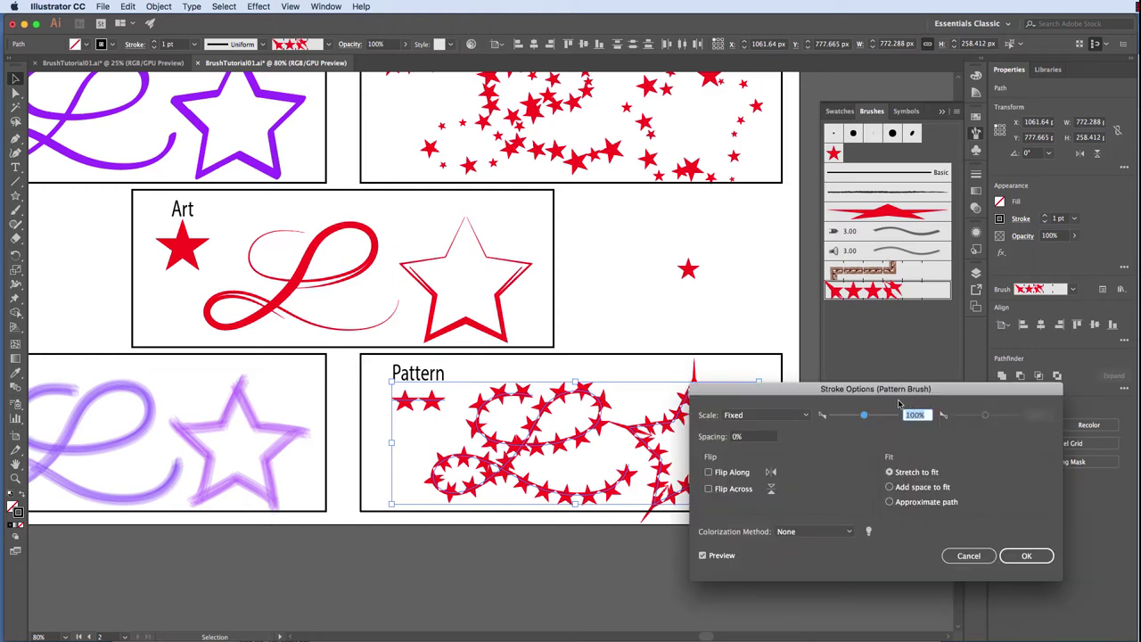
text(40)
key(Tab)
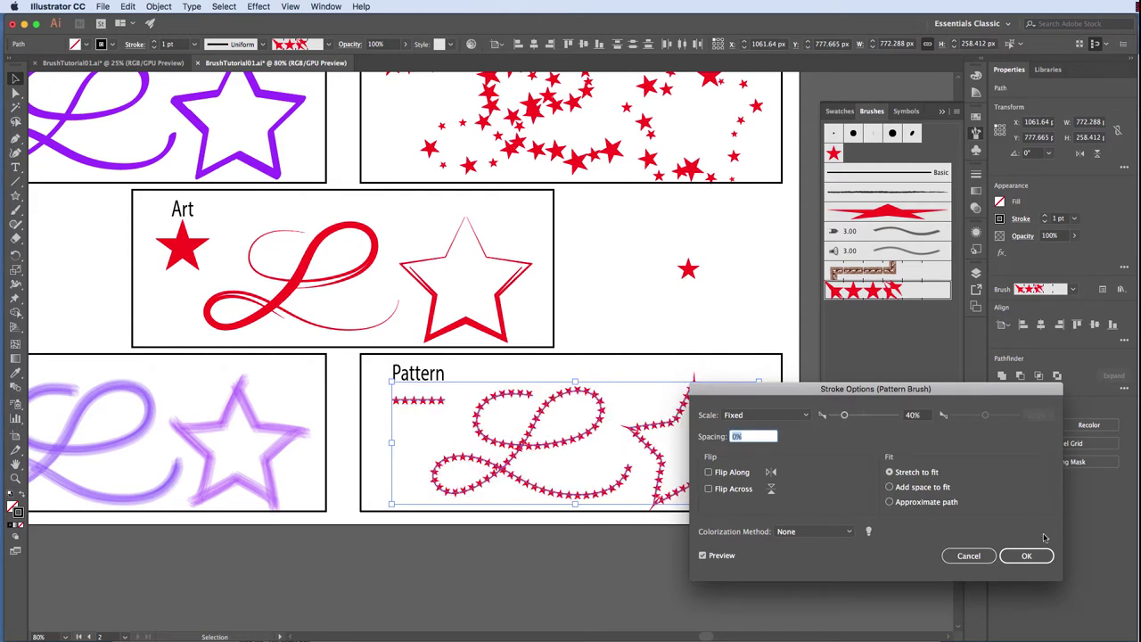
click(1024, 555)
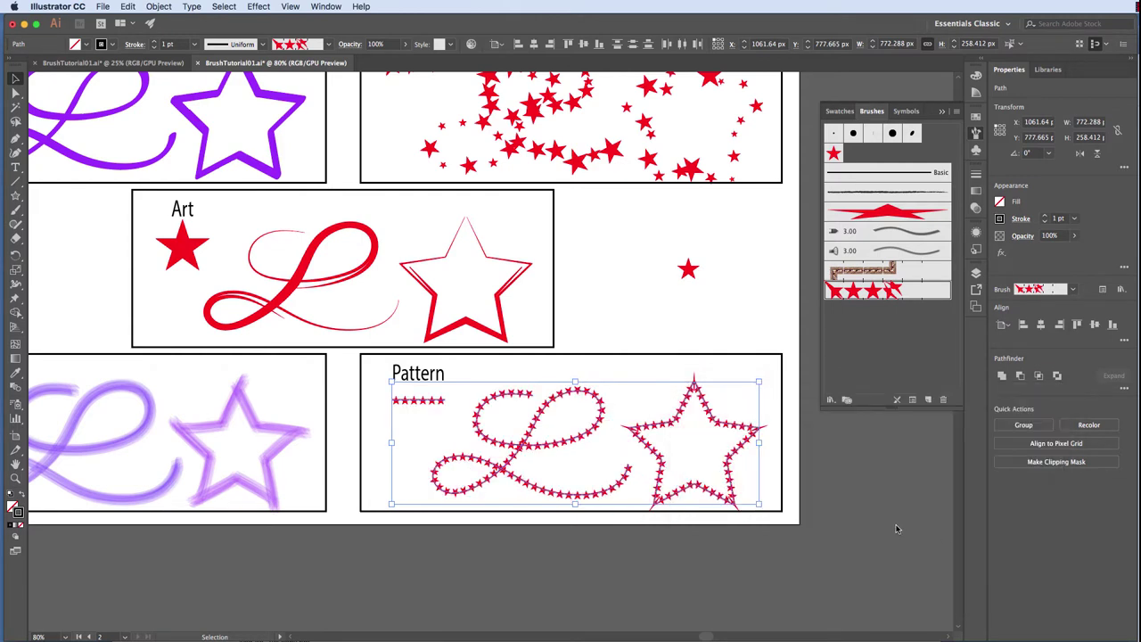
Deselect, then save the brushes as BrushTutorial01.ai in Brush Tutorials, replacing the existing file.
click(897, 529)
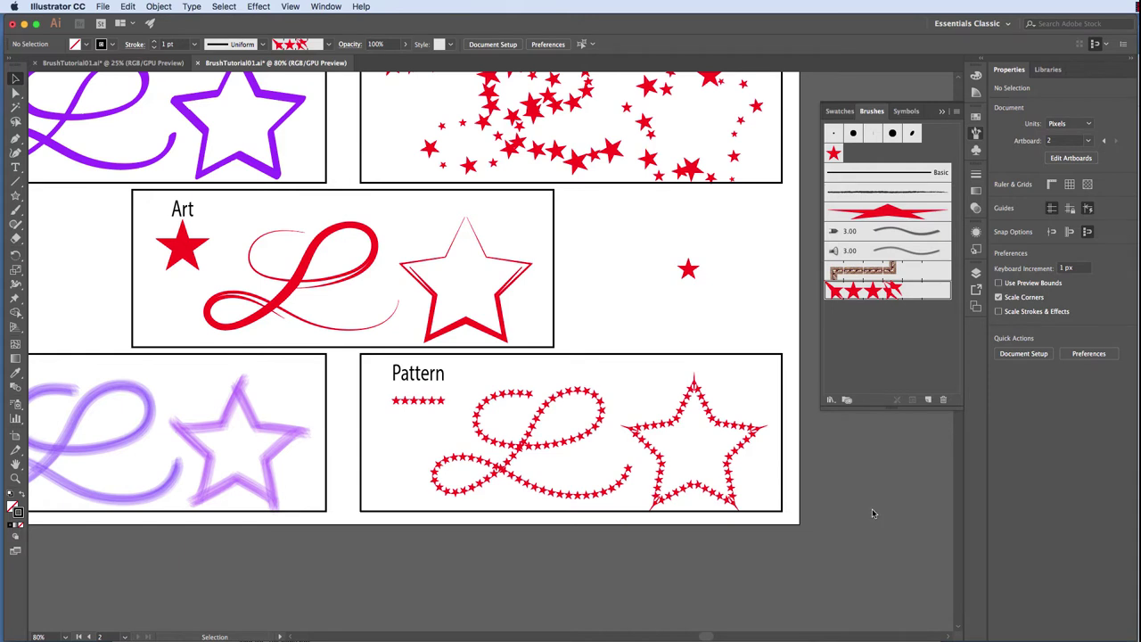
click(956, 114)
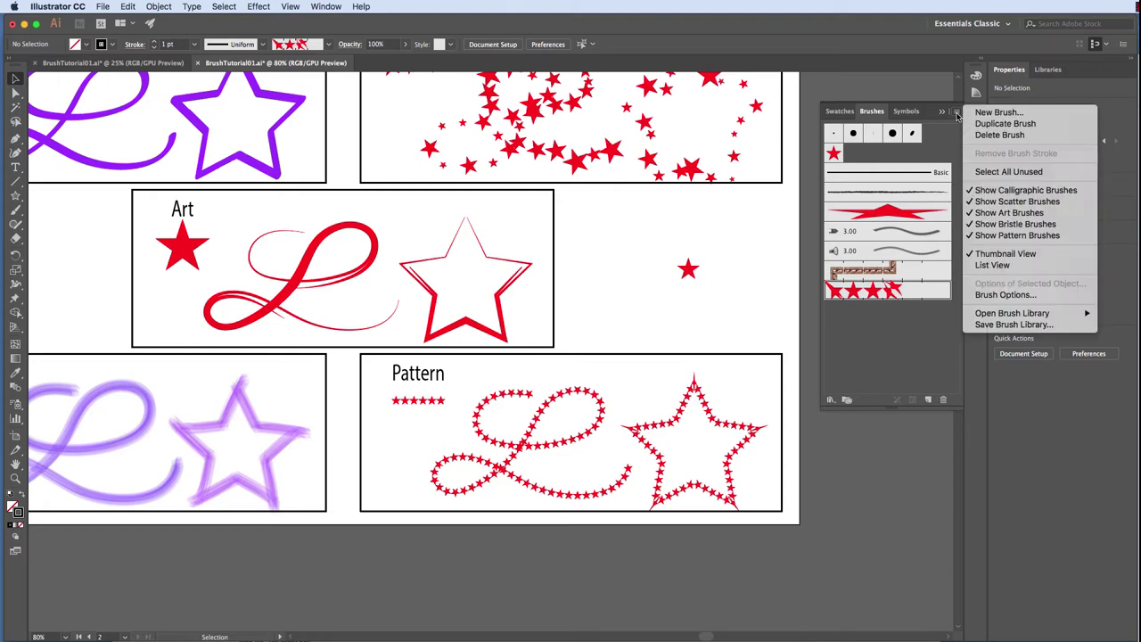
click(992, 326)
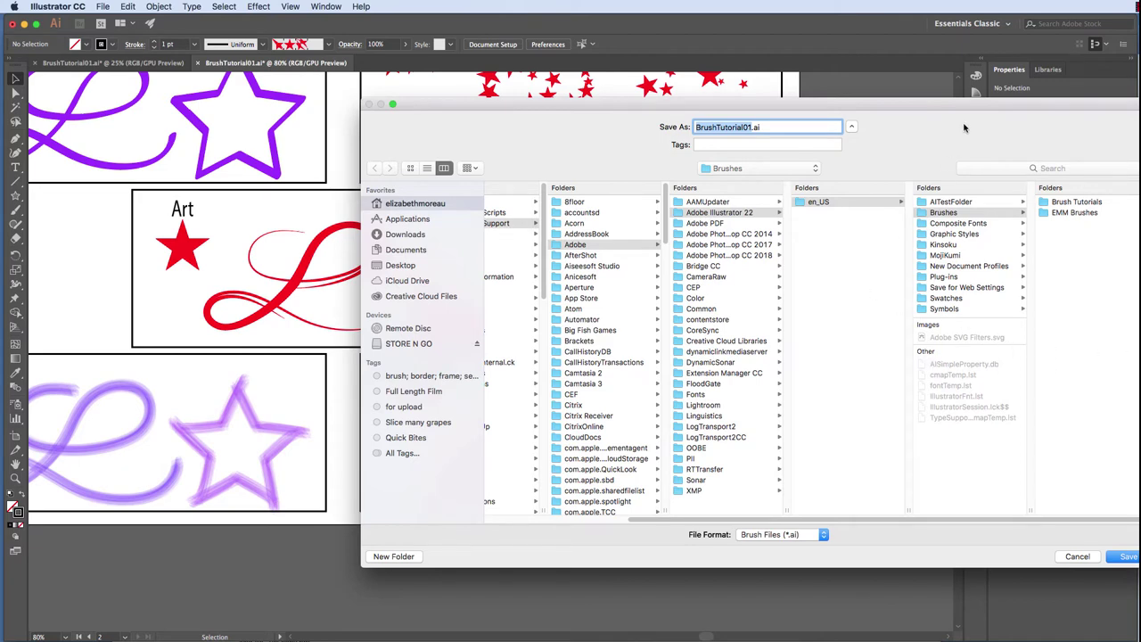
drag(954, 109, 721, 107)
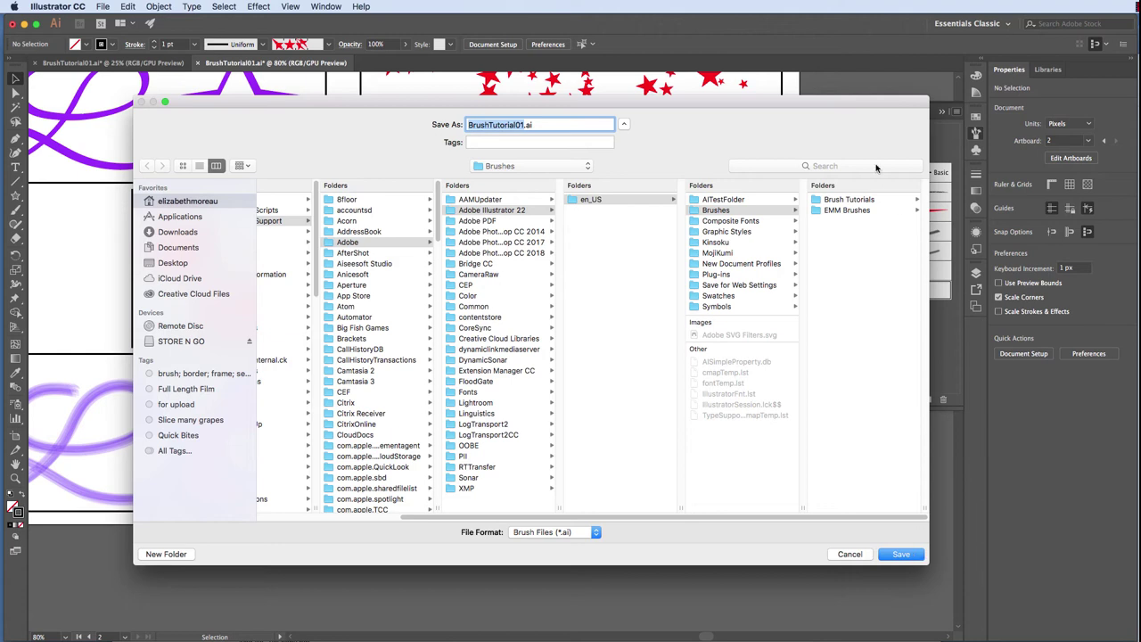
click(848, 200)
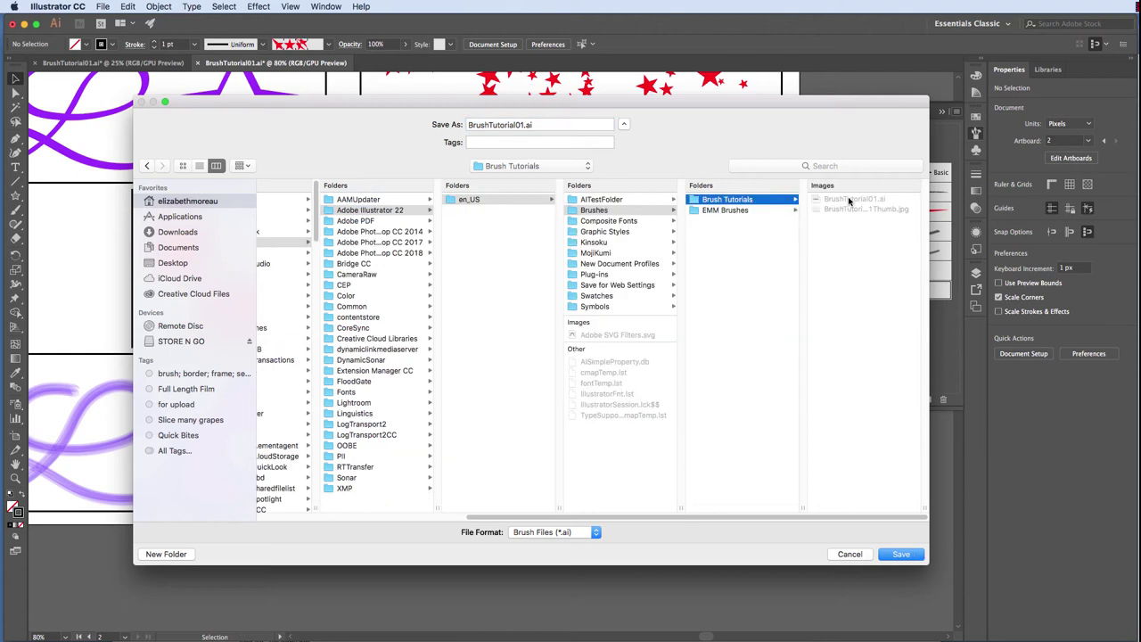
click(900, 554)
click(617, 180)
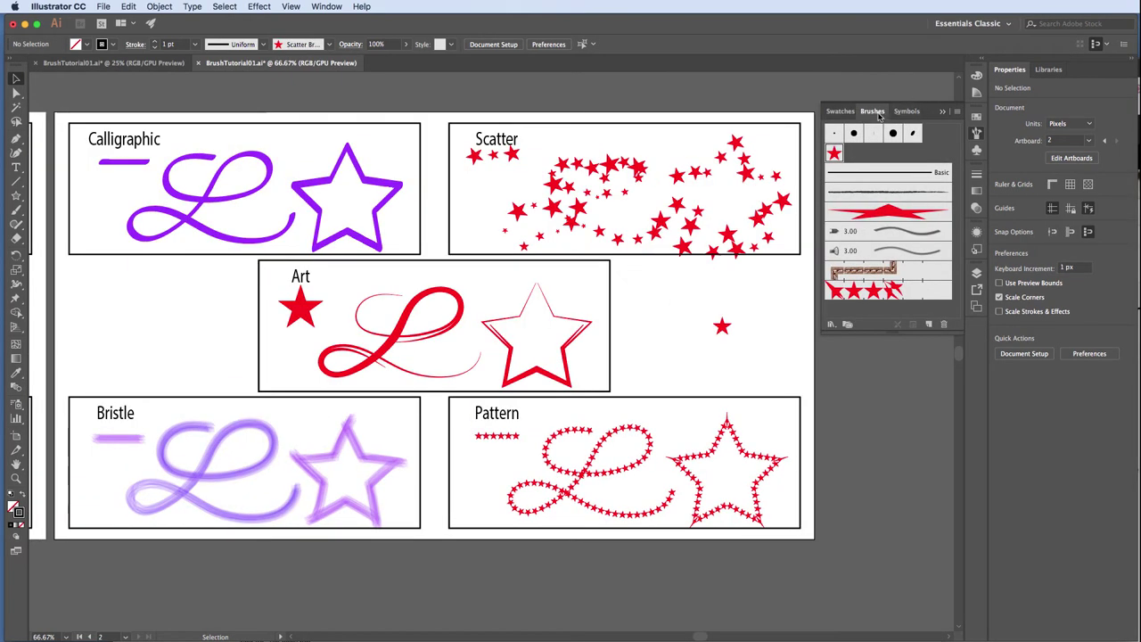
Float the Brushes panel and open the User Defined > Brush Tutorials brush library.
mouse_move(873, 109)
mouse_down()
mouse_move(486, 79)
mouse_move(411, 116)
mouse_up()
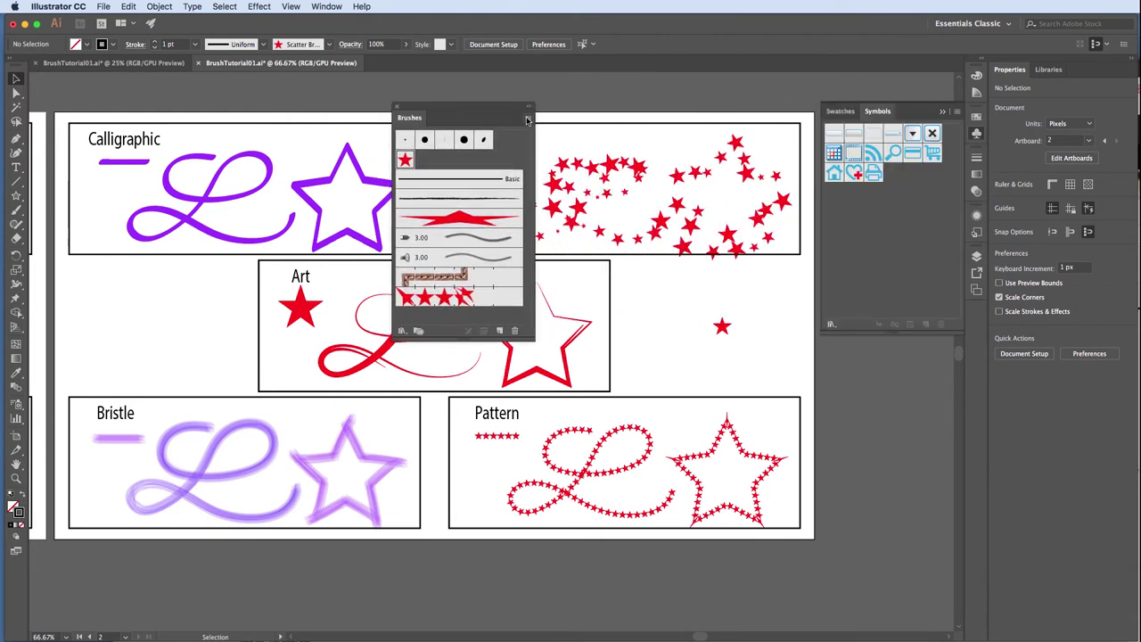
click(528, 118)
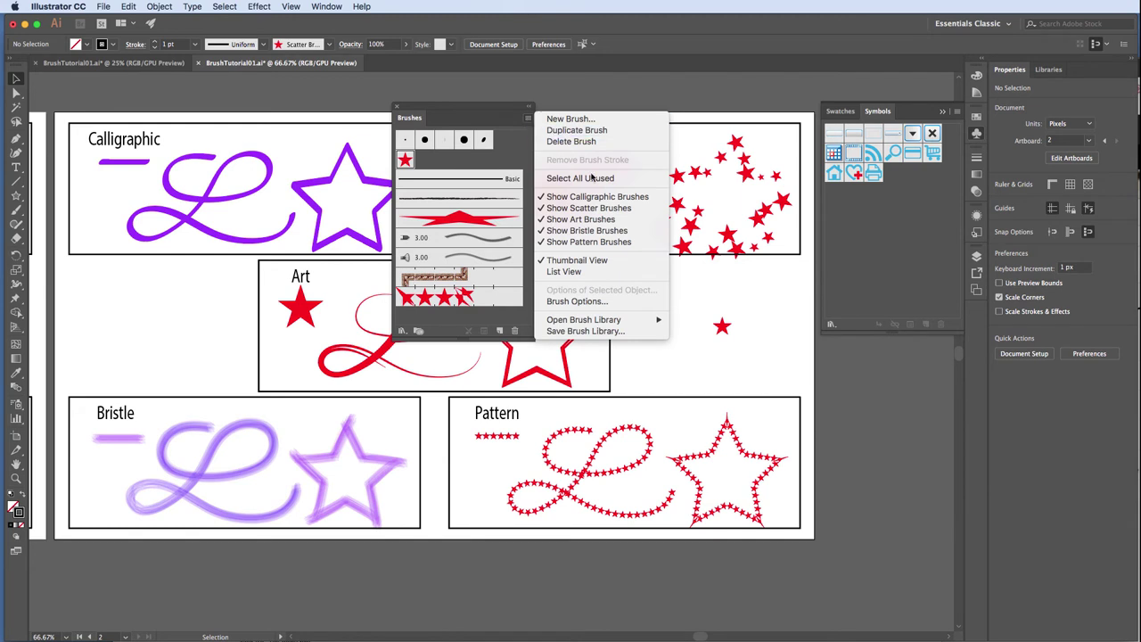
mouse_move(603, 318)
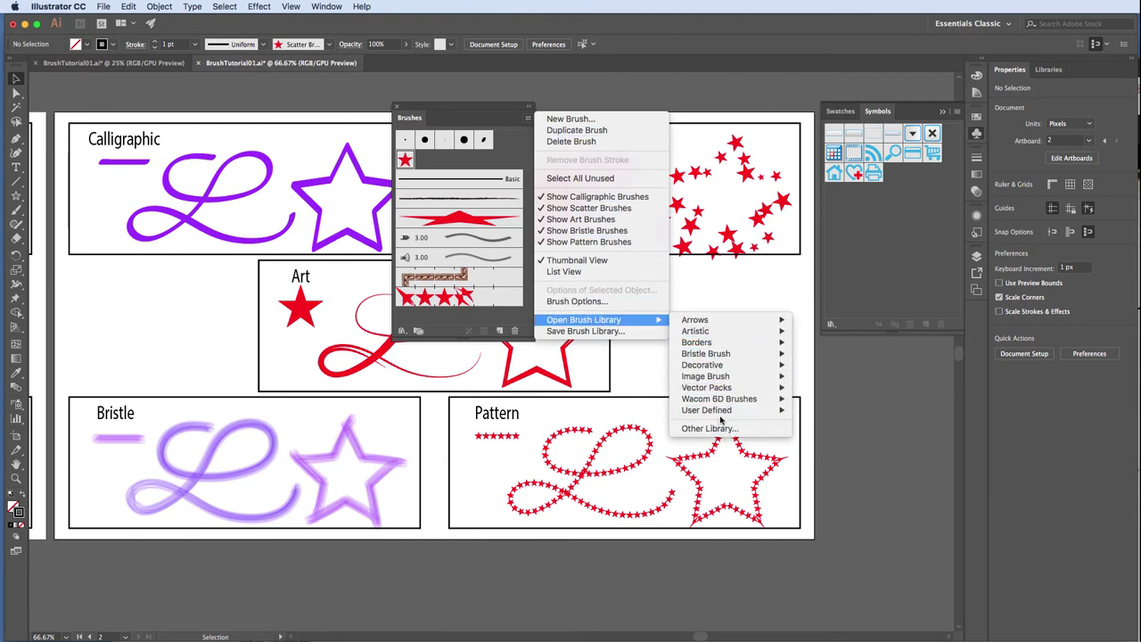
mouse_move(720, 412)
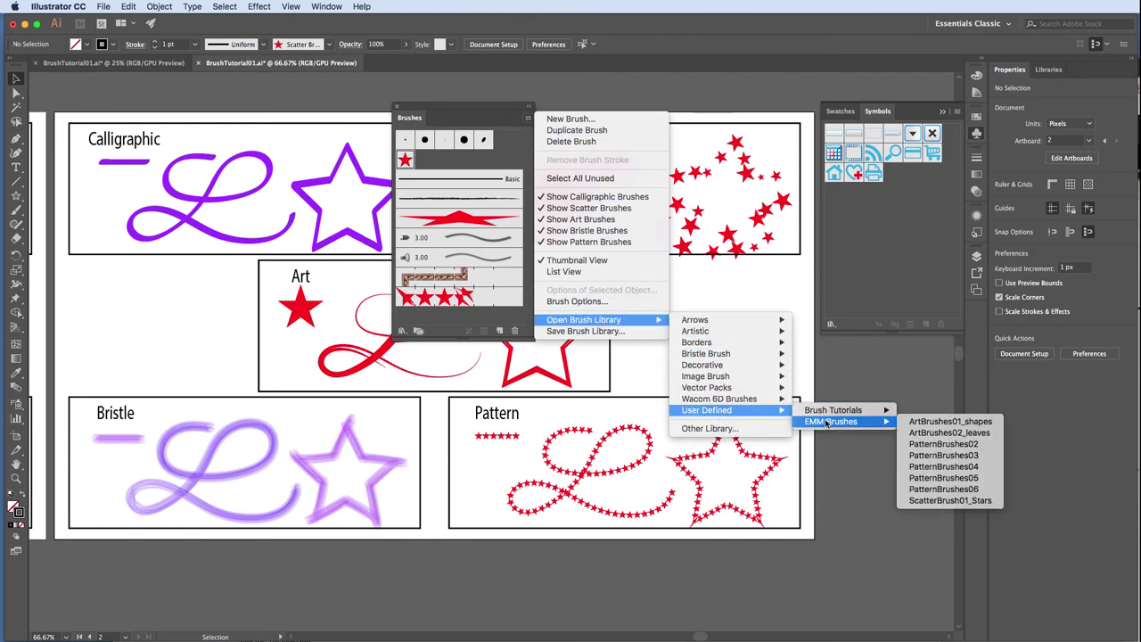
mouse_move(838, 412)
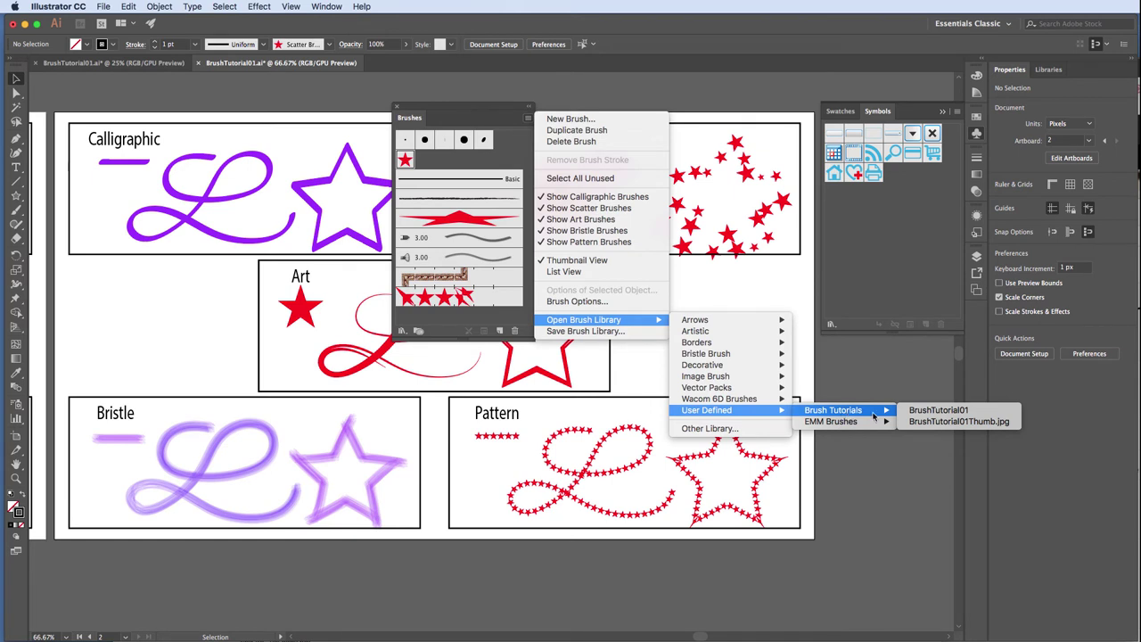